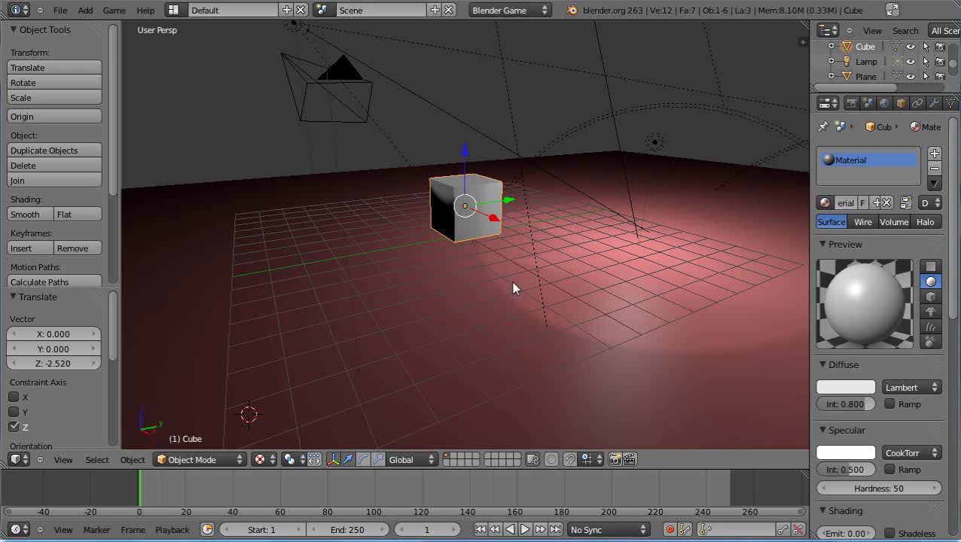
Step: Orbit and zoom in on the cube, then show the scene's Render properties with GLSL shading
middle_click_drag(403, 387, 374, 374)
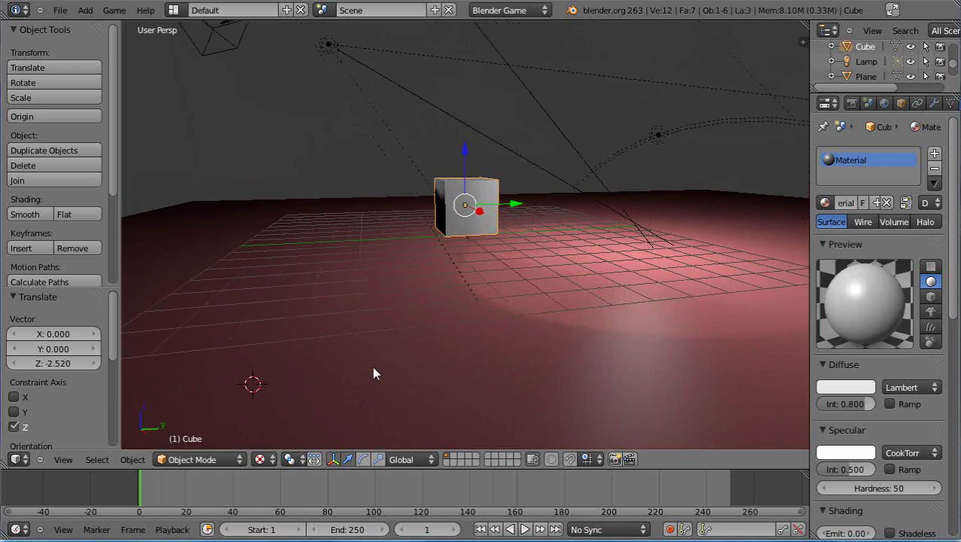
scroll(556, 348, "up", 1)
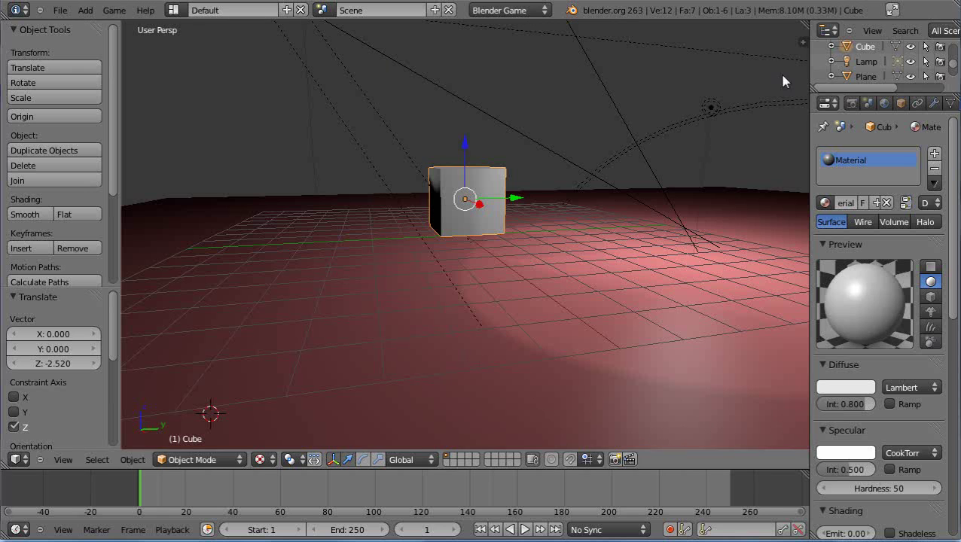
left_click(852, 104)
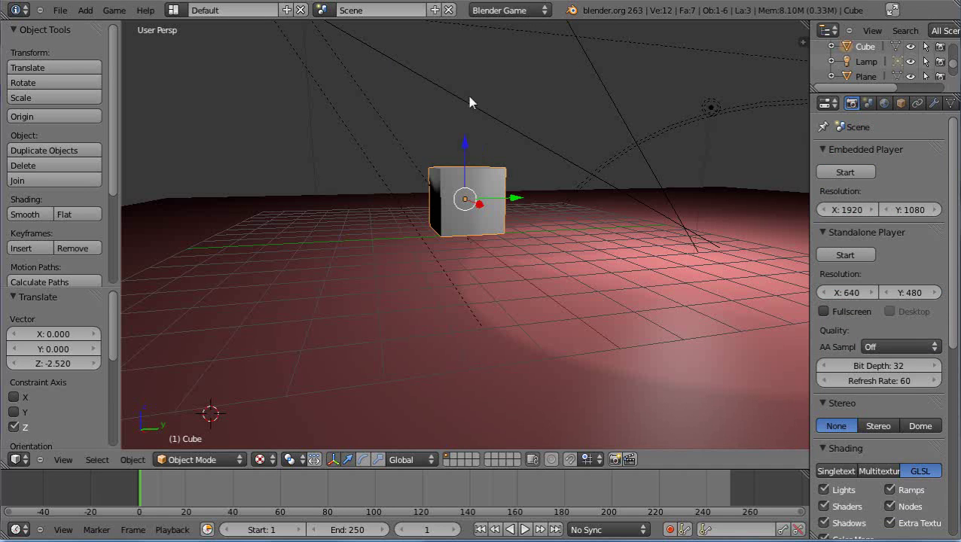
Step: Set the render engine to Blender Render and widen the Properties editor
left_click(531, 11)
left_click(503, 26)
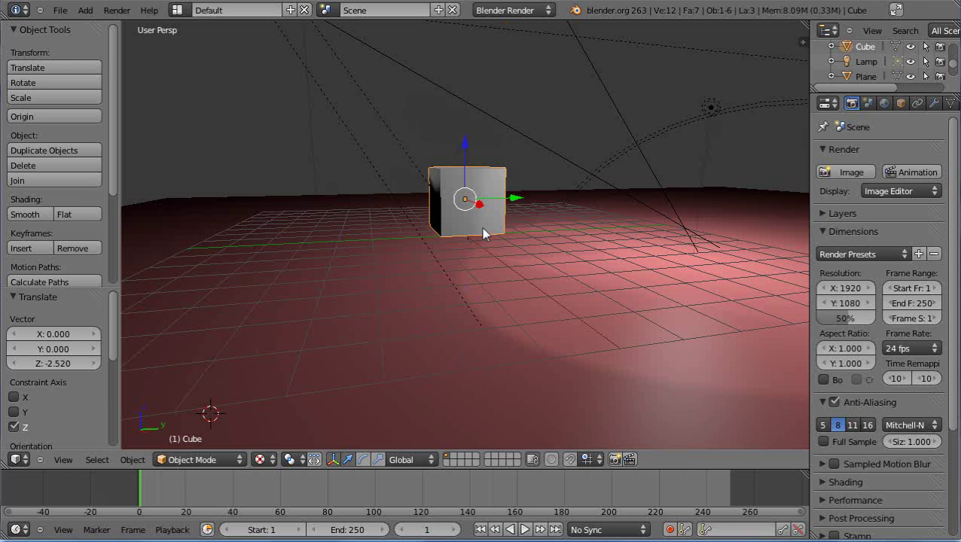
middle_click_drag(405, 231, 485, 319)
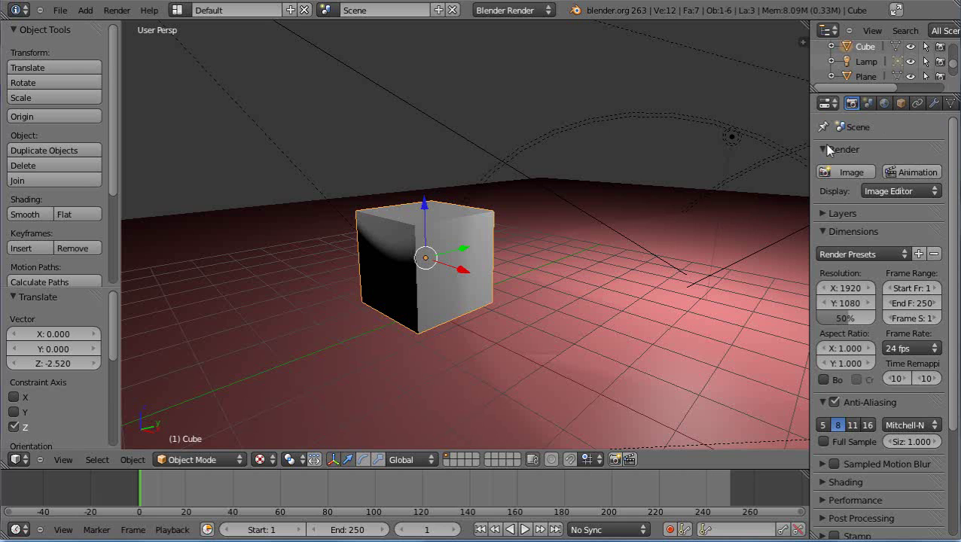
left_click_drag(807, 155, 747, 164)
Step: Give the cube an orange diffuse colour (R 0.800, G 0.126, B 0)
left_click(903, 103)
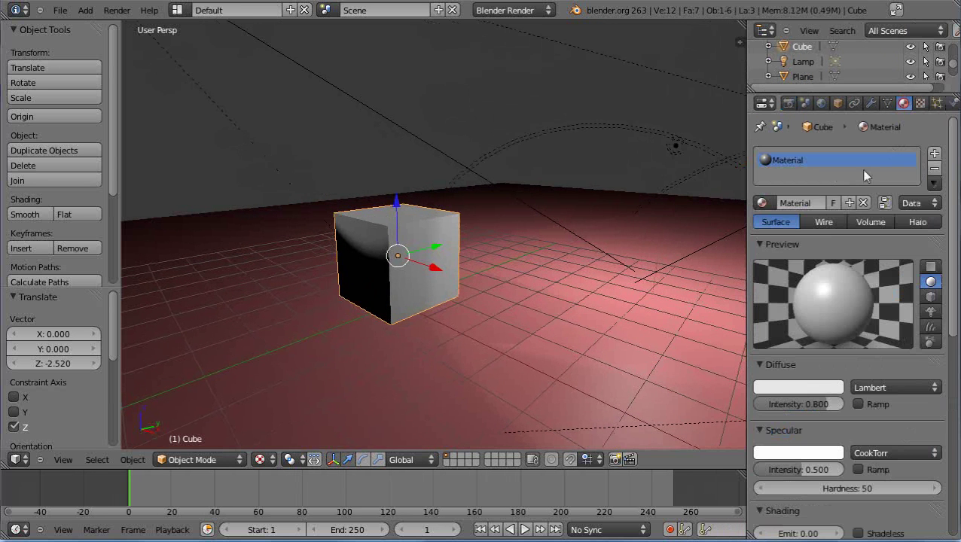
left_click(803, 389)
left_click(746, 280)
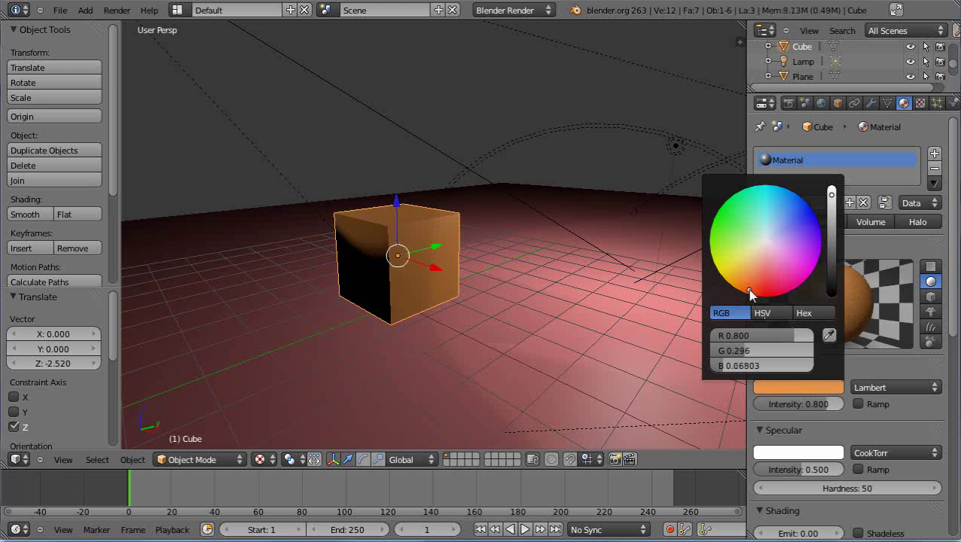
left_click_drag(740, 291, 643, 334)
left_click(549, 355)
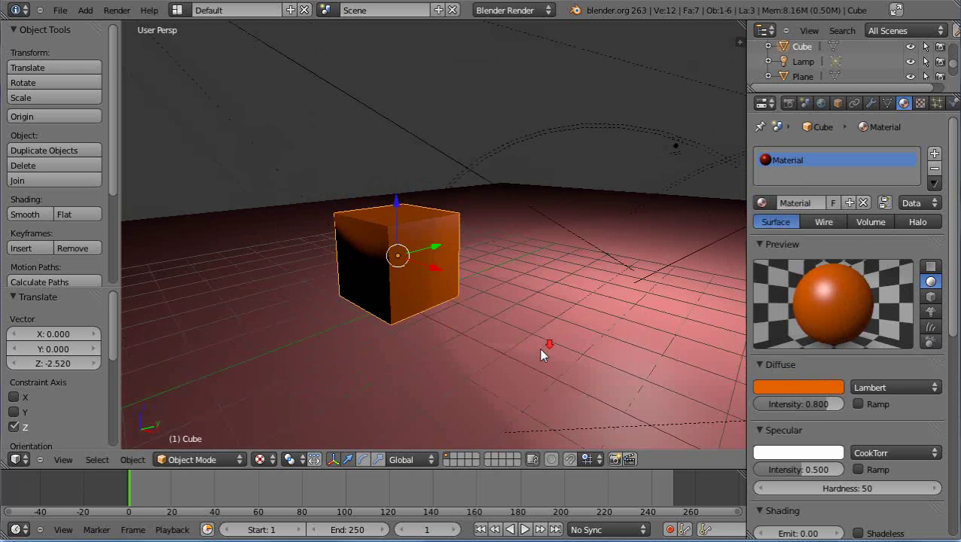
Step: Duplicate the cube as Cube.001 and start moving the copy along Y
middle_click_drag(601, 353, 533, 331)
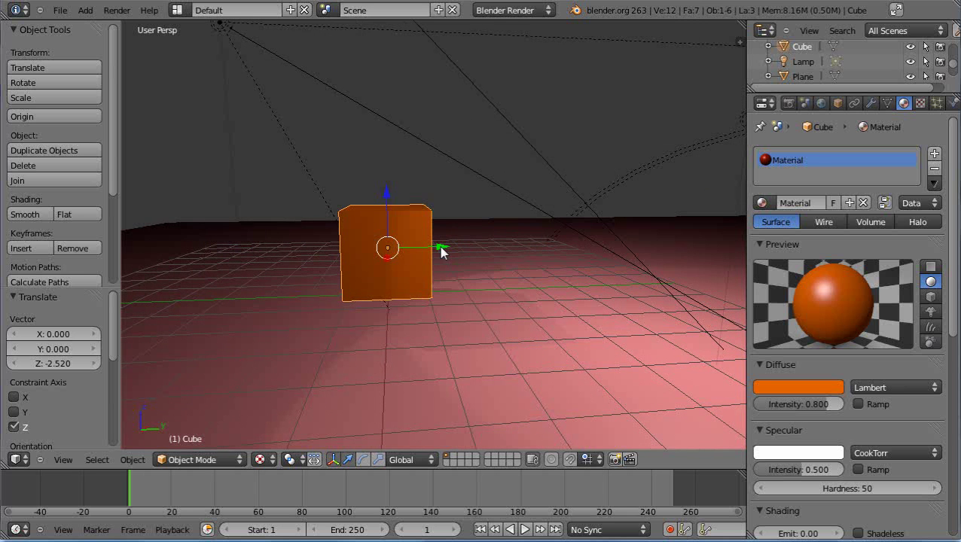
key("shift+d")
key("y")
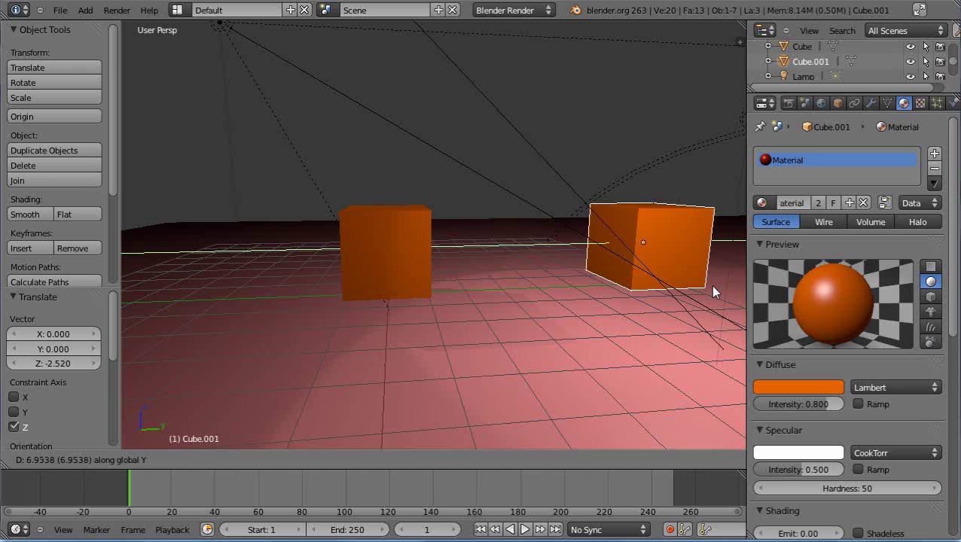
Step: Cancel the copy's move and add a UV sphere right of the cube, scaled to 1.274
right_click(712, 292)
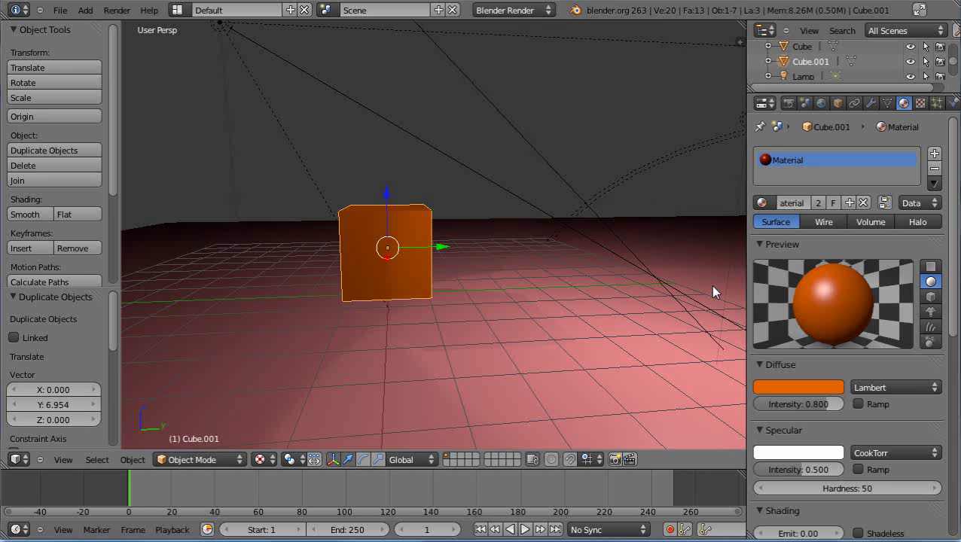
left_click(632, 248)
key("shift+a")
mouse_move(561, 293)
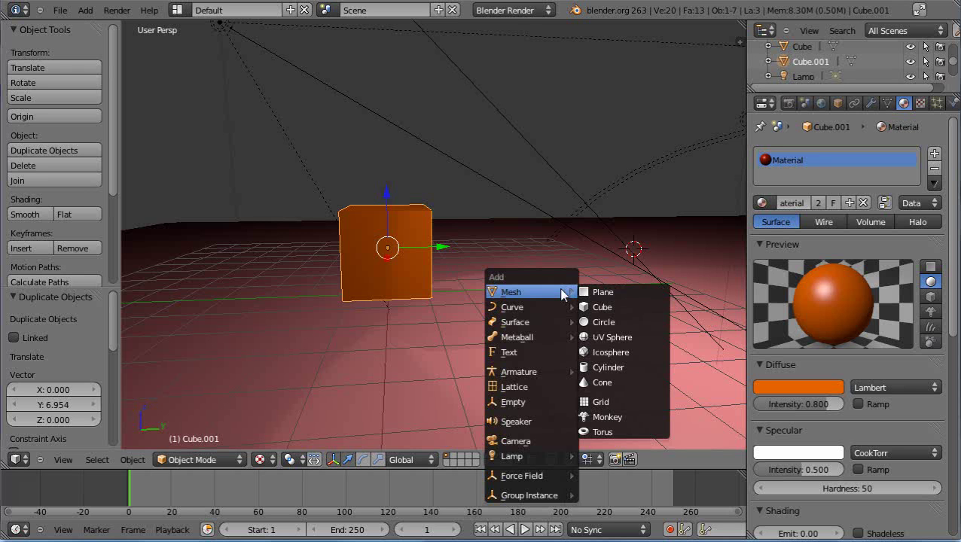
left_click(614, 339)
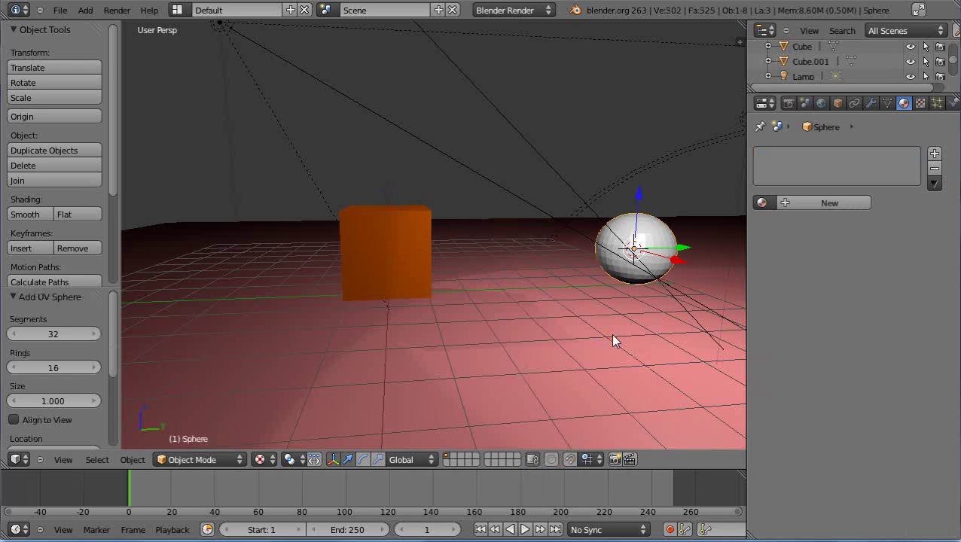
key("s")
left_click(666, 252)
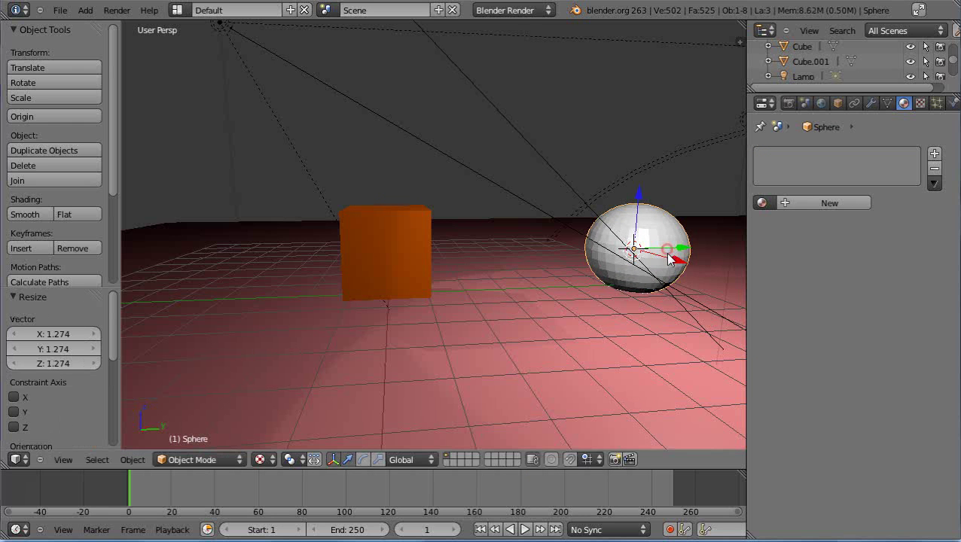
Step: Create a new sphere material with green diffuse colour (R 0.401, G 0.800, B 0.125)
left_click(828, 203)
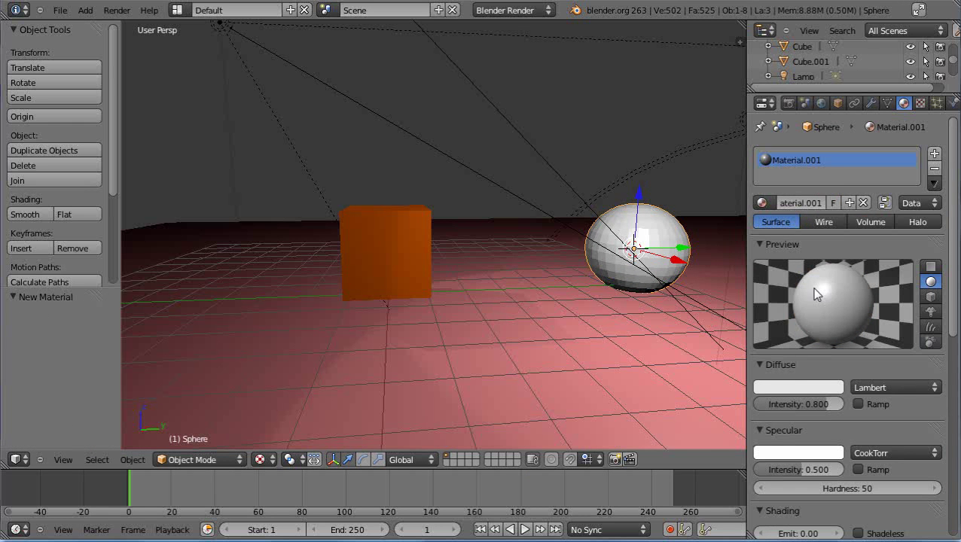
left_click(806, 386)
left_click(717, 237)
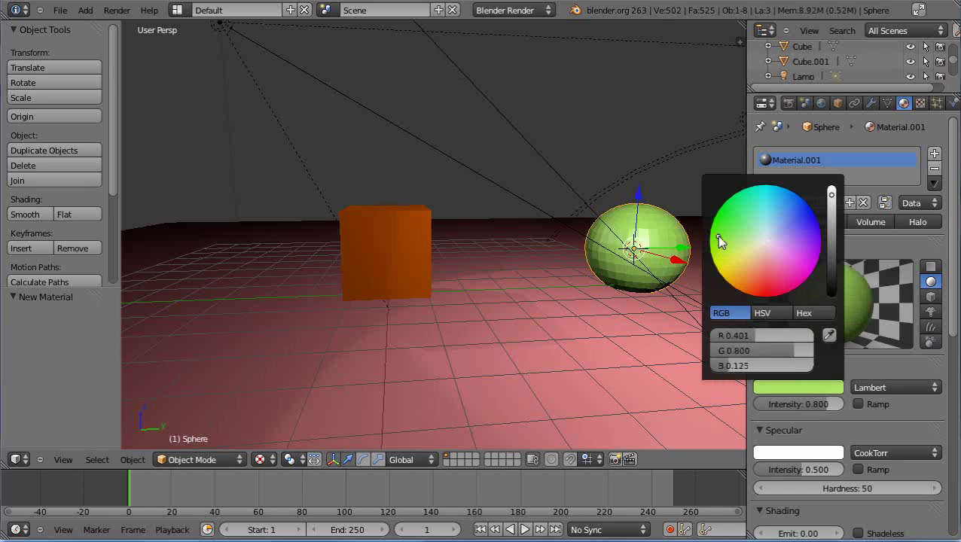
left_click(547, 354)
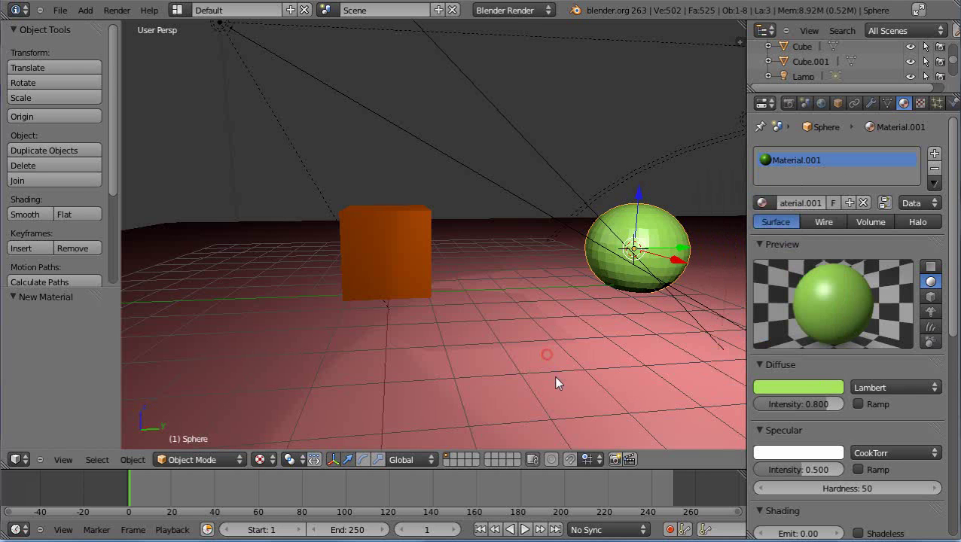
Step: Raise the sphere 0.319 along Z above the floor
middle_click_drag(554, 375, 619, 390)
scroll(619, 390, "up", 4)
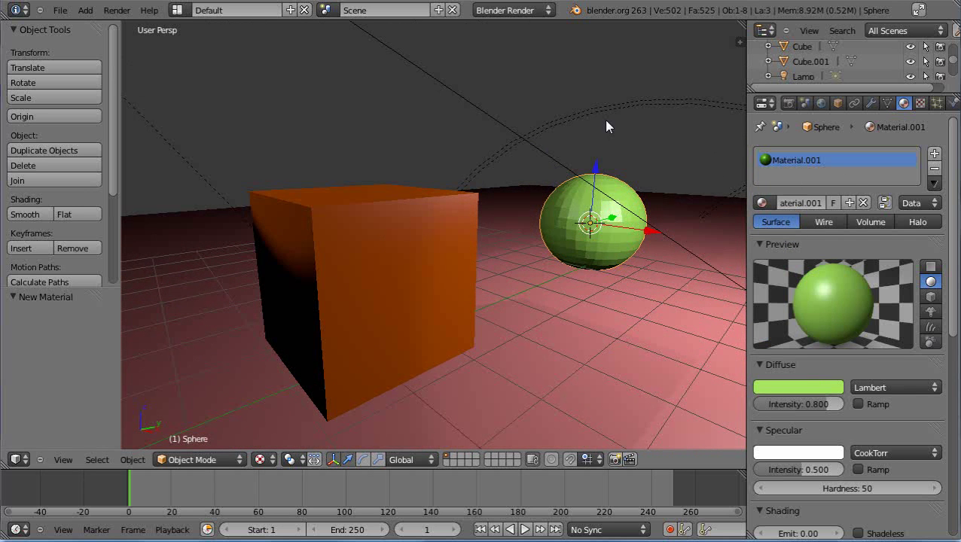
left_click_drag(598, 169, 606, 284)
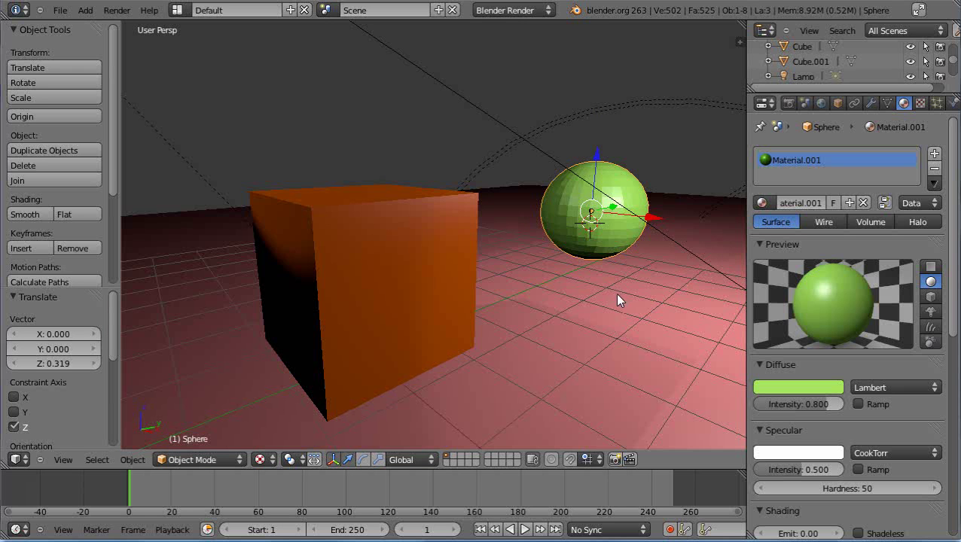
middle_click_drag(615, 293, 597, 313)
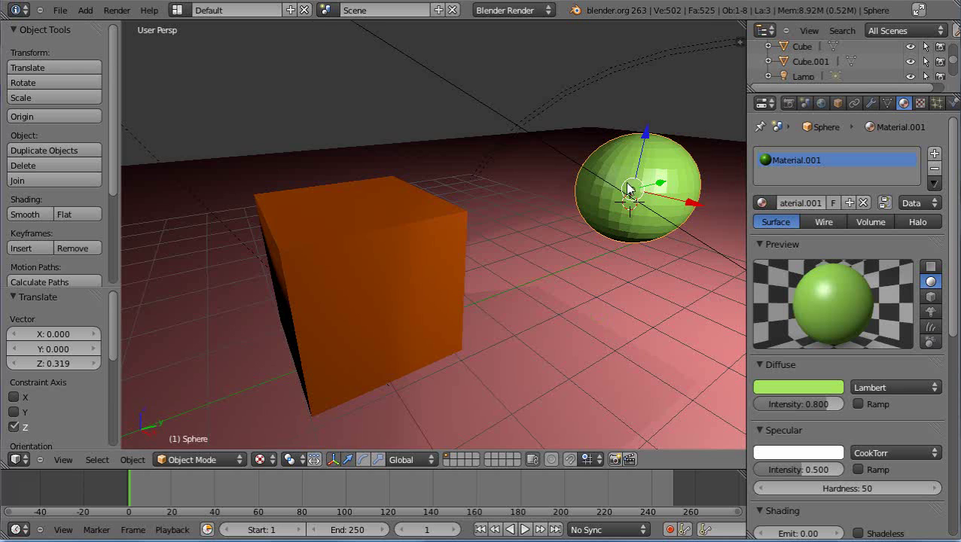
Step: Frame the sphere and look straight down on its top pole
key("KP_Decimal")
scroll(497, 244, "down", 3)
middle_click_drag(497, 245, 464, 327)
scroll(464, 327, "up", 5)
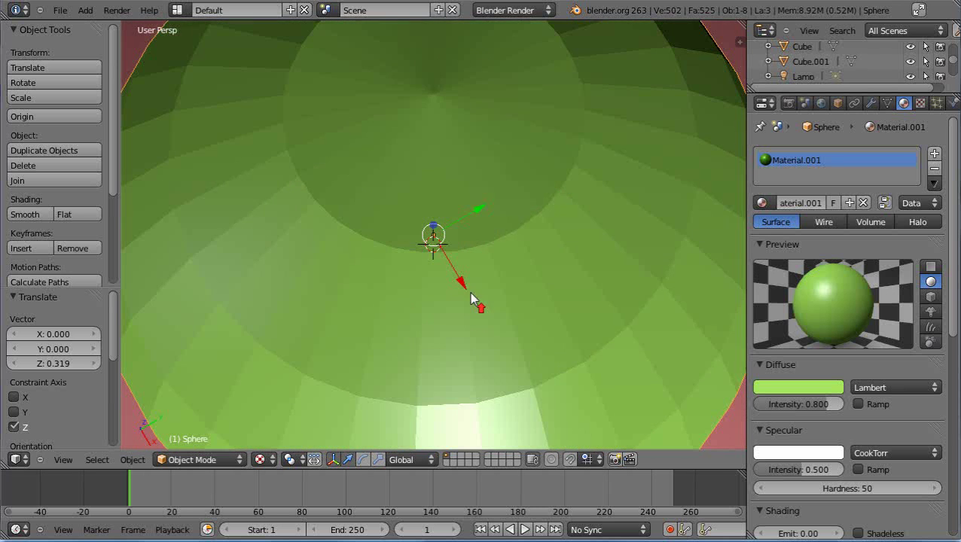
mouse_move(445, 241)
middle_mouse_down()
mouse_move(455, 262)
mouse_move(454, 245)
middle_mouse_up()
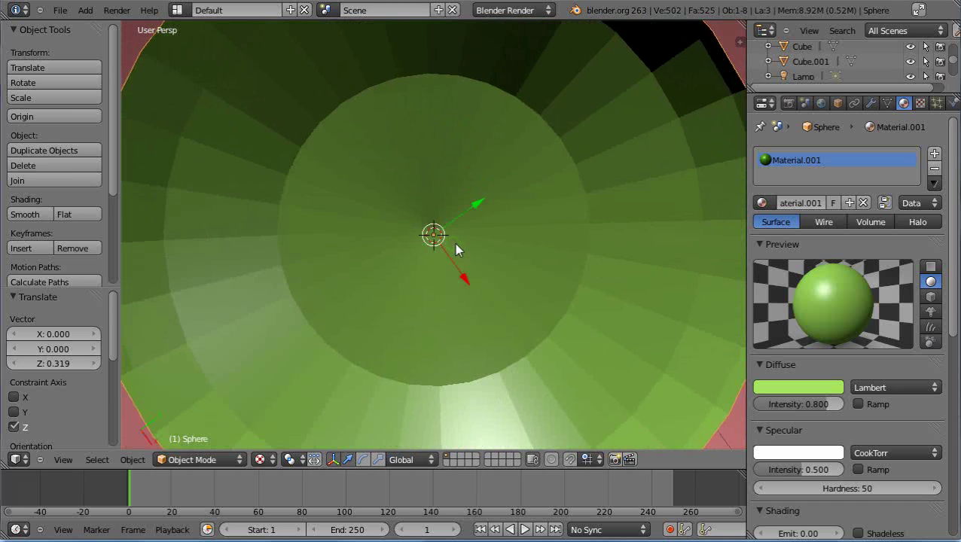
Step: Enter Edit Mode on the sphere and orbit to inspect both poles of its mesh
key("Tab")
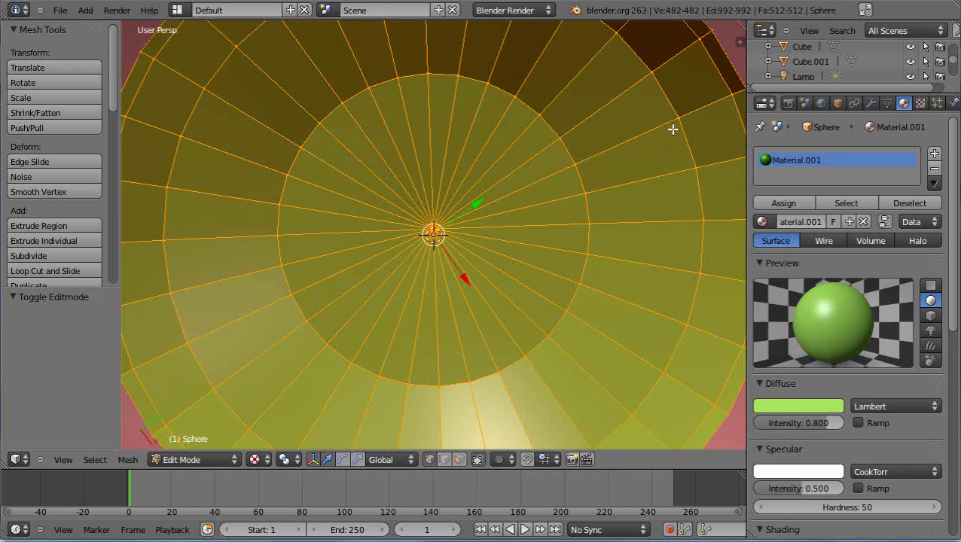
middle_click_drag(631, 372, 520, 277)
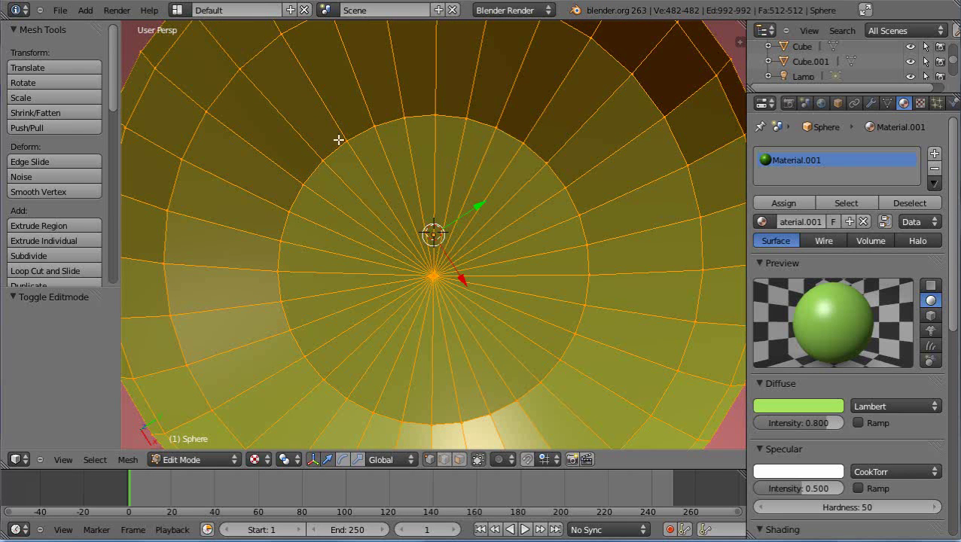
scroll(470, 371, "down", 6)
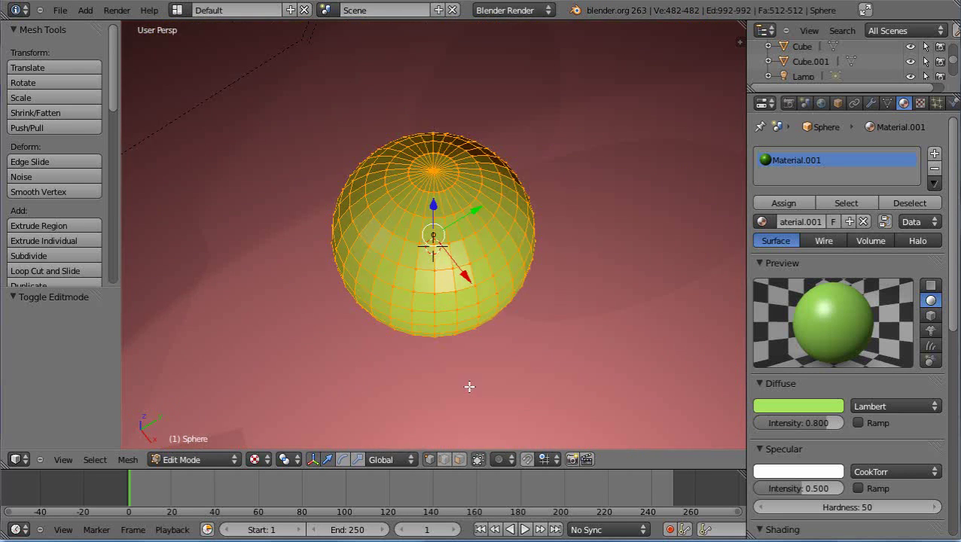
middle_click_drag(469, 386, 458, 226)
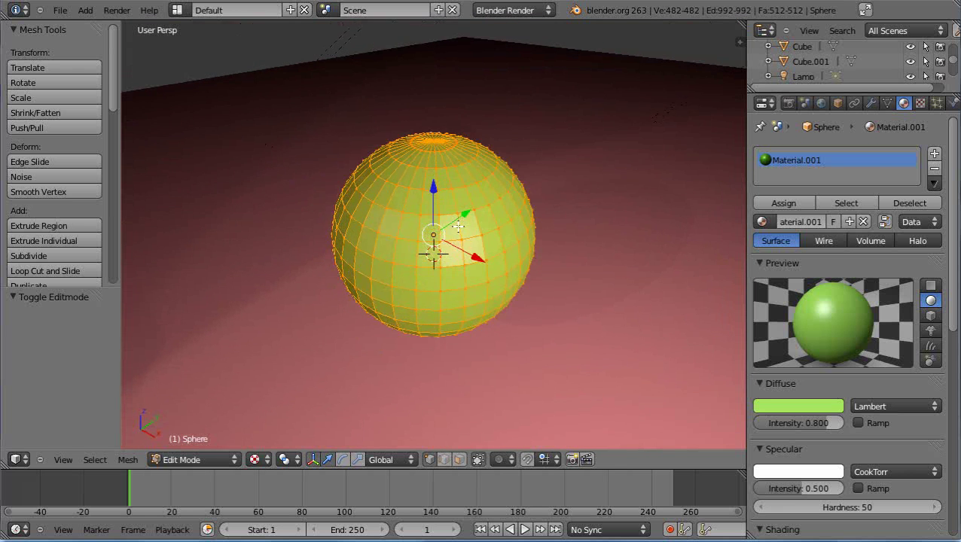
scroll(444, 241, "up", 4)
scroll(380, 227, "down", 1)
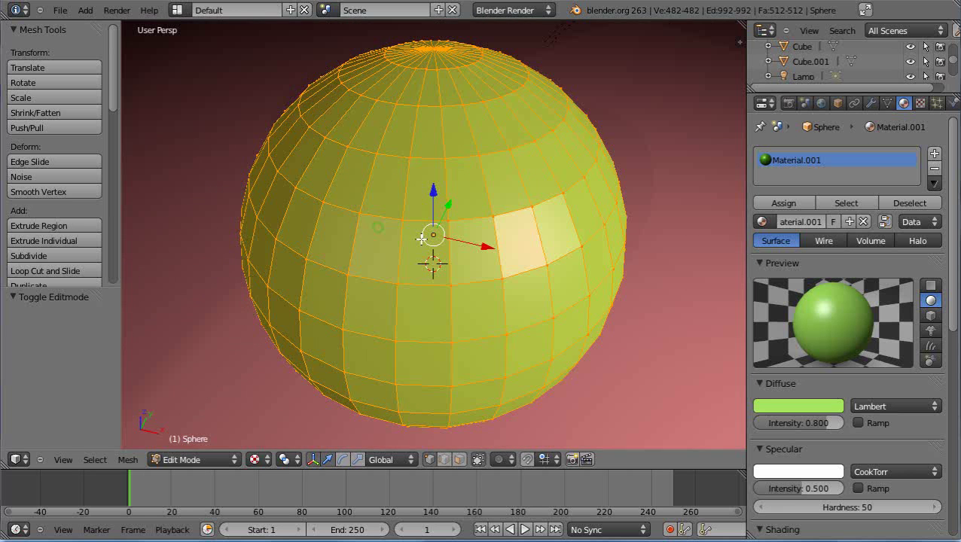
scroll(414, 229, "down", 3)
scroll(417, 226, "up", 1)
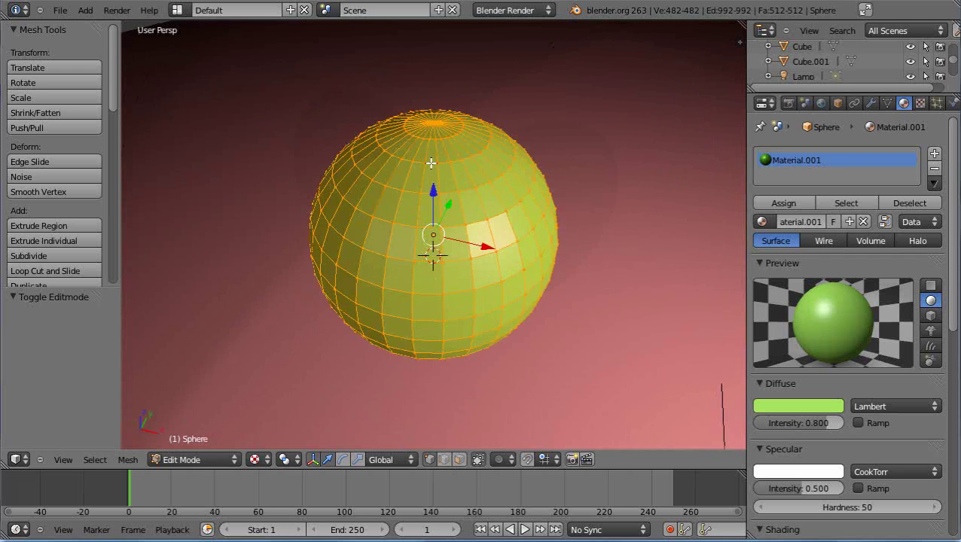
middle_click_drag(431, 163, 443, 166)
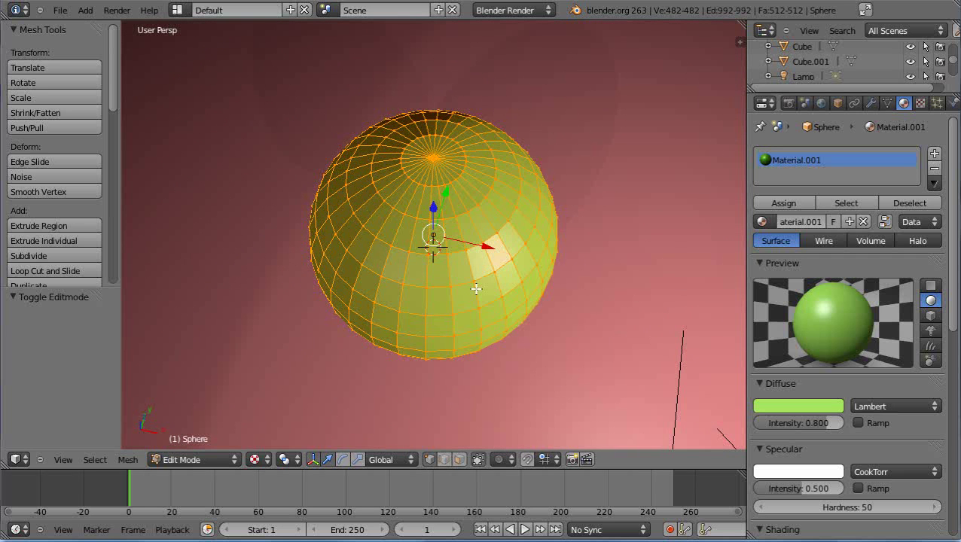
scroll(474, 284, "up", 1)
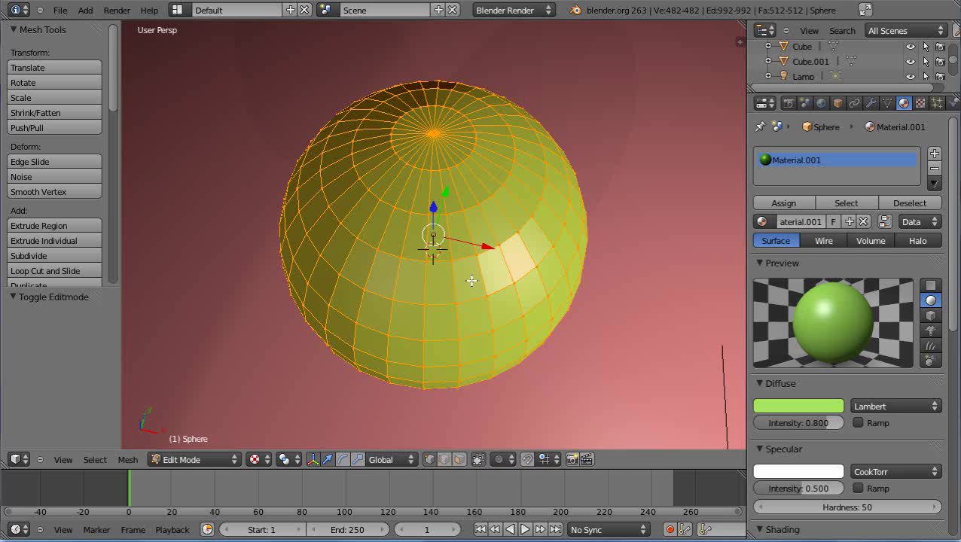
Step: Deselect all, switch to Edge select, and pick latitude and longitude edge loops on the sphere
key("a")
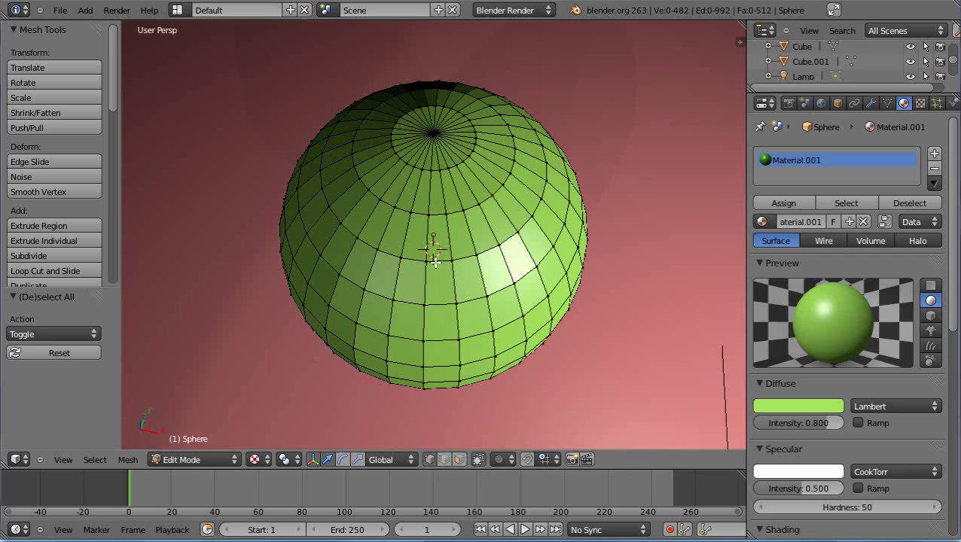
left_click(443, 460)
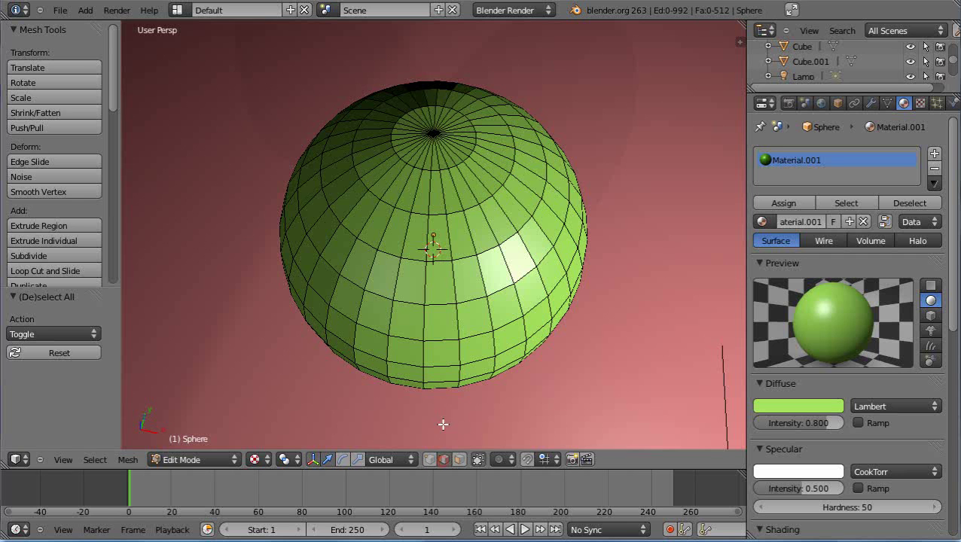
right_click(440, 261, "alt")
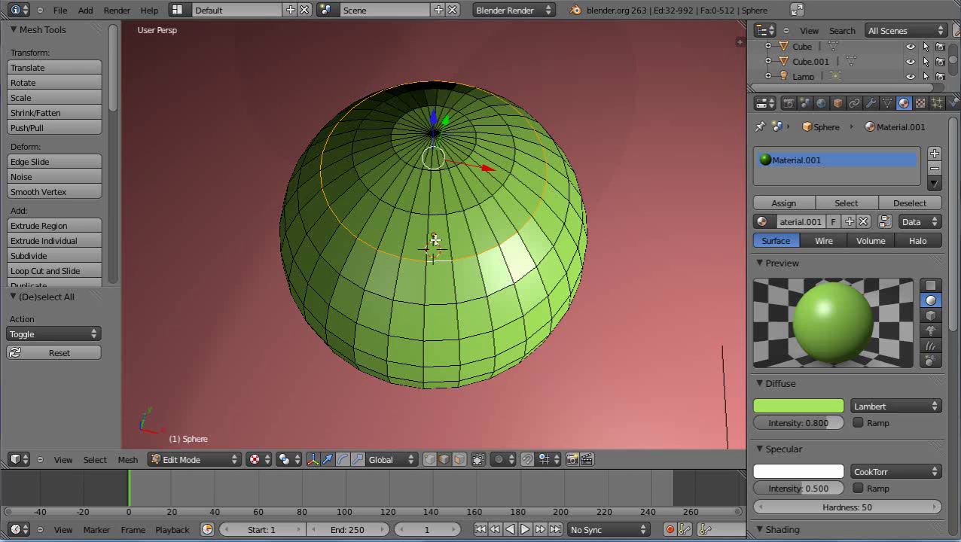
right_click(435, 215, "alt")
right_click(438, 169, "alt")
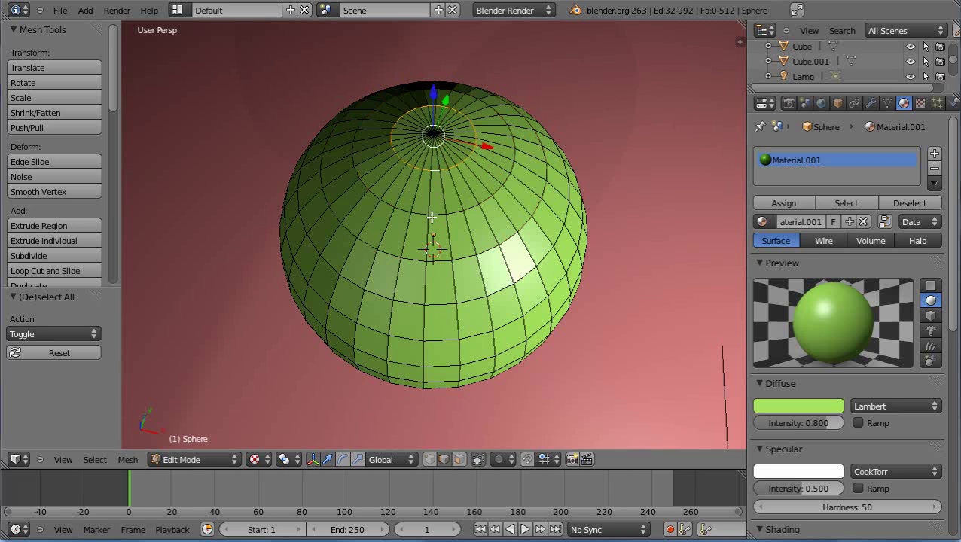
right_click(427, 274, "alt")
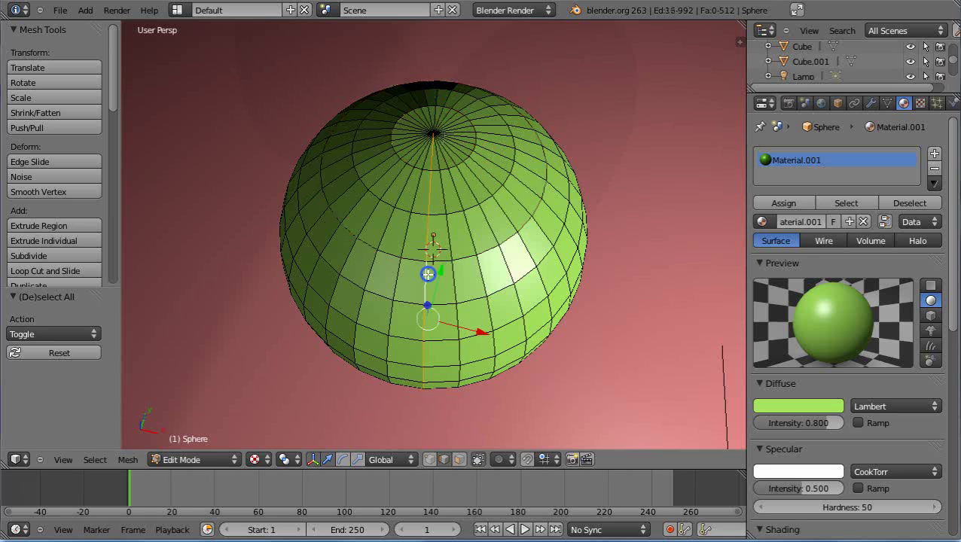
right_click(397, 279, "alt")
right_click(371, 272, "alt")
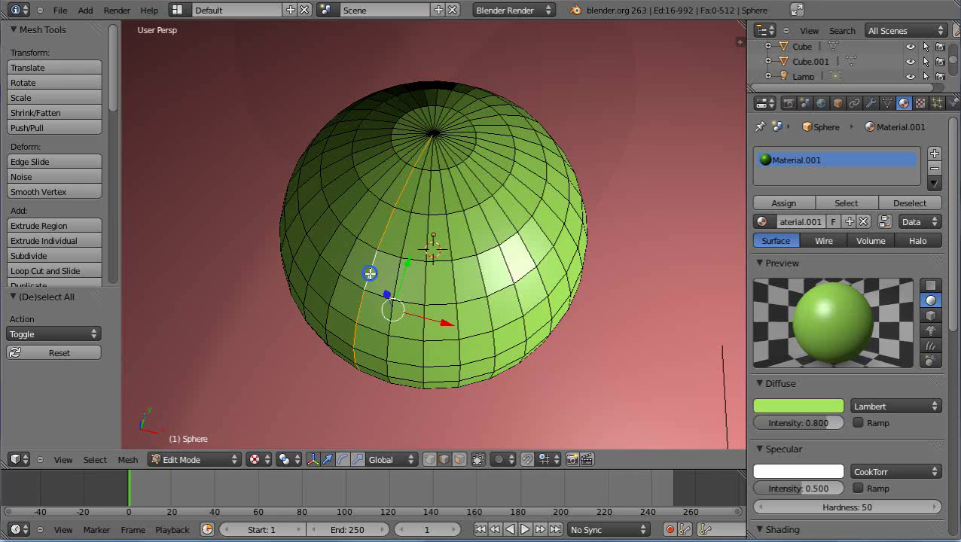
right_click(345, 263, "alt")
Step: Switch to Face select and pick two horizontal face loops around the sphere
middle_click_drag(442, 326, 452, 273)
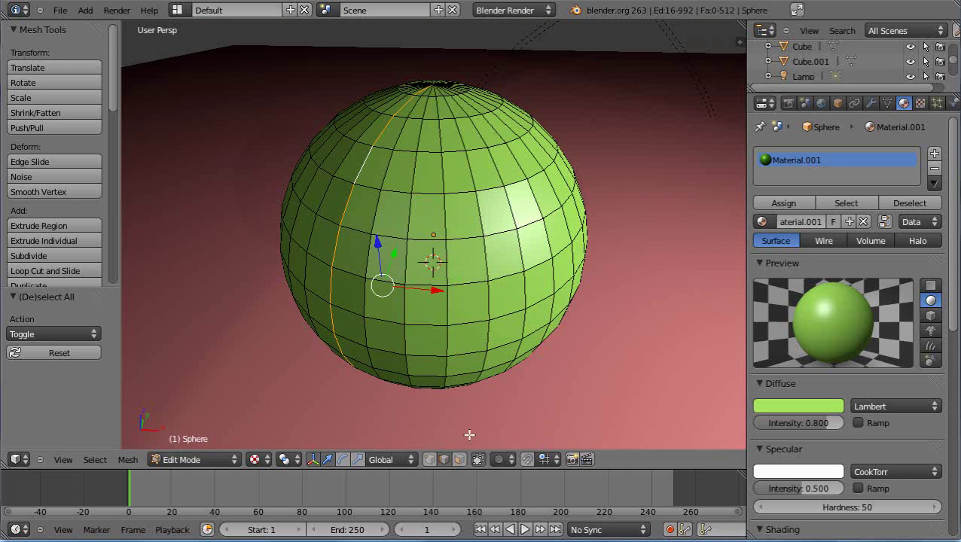
left_click(459, 459)
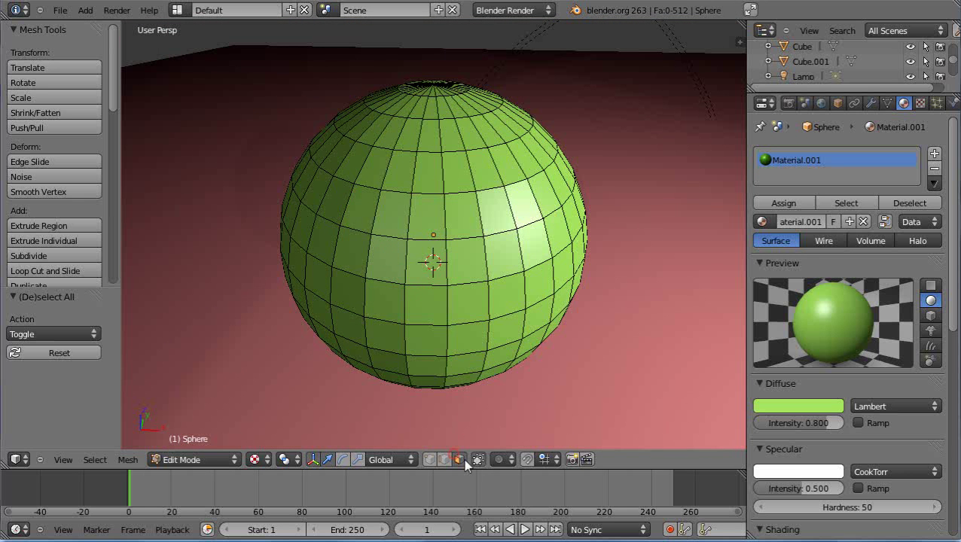
right_click(433, 218, "alt")
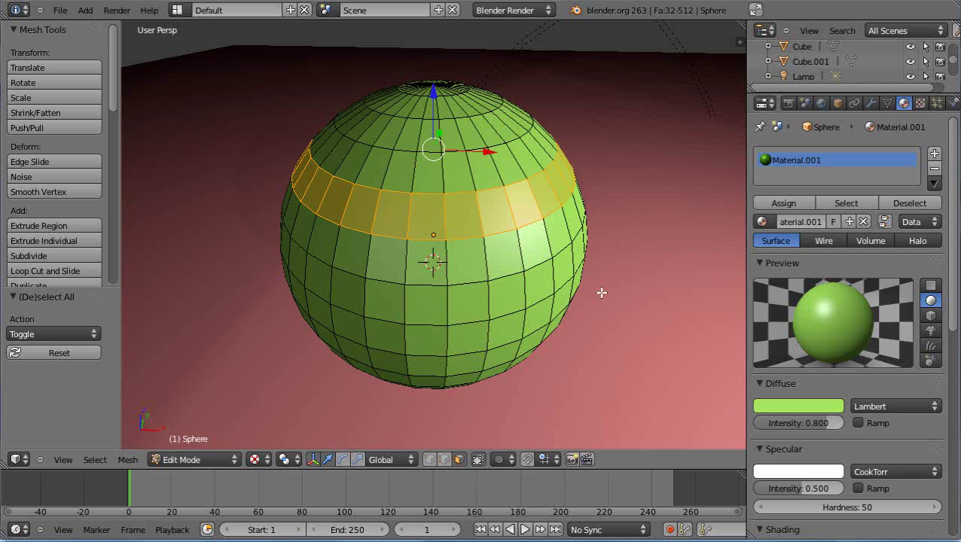
middle_click_drag(601, 291, 548, 303)
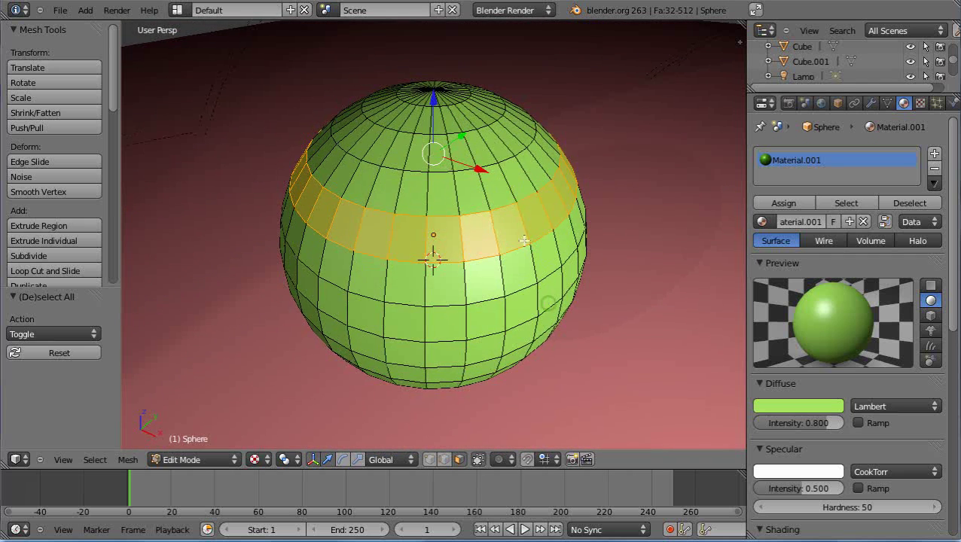
right_click(480, 198, "alt")
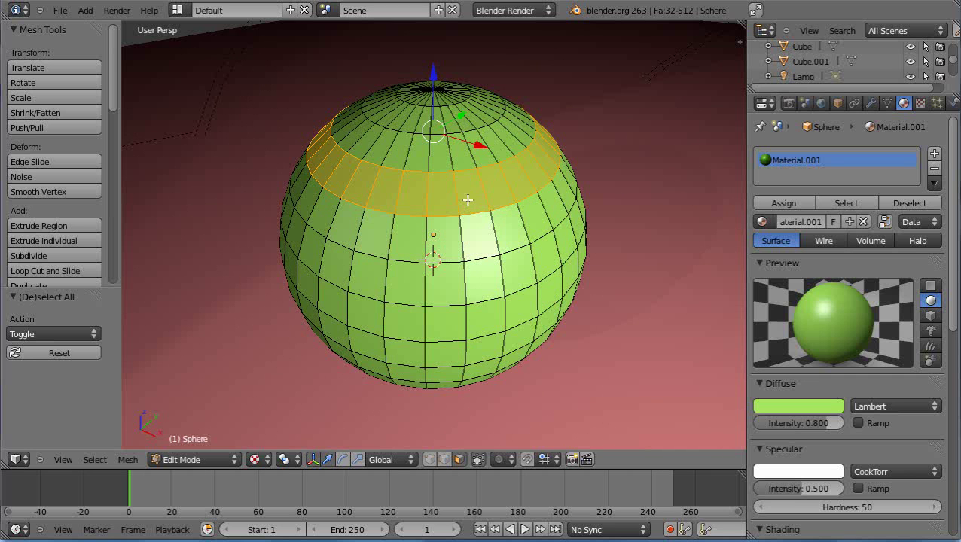
Step: Select a single face, then a horizontal ring and a vertical column of faces
right_click(480, 247)
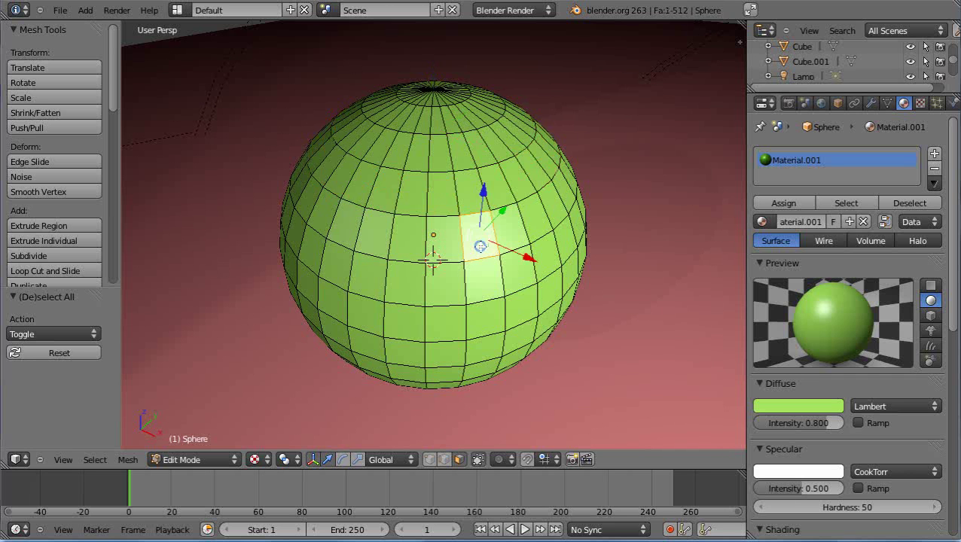
right_click(470, 202, "alt")
right_click(474, 209, "alt")
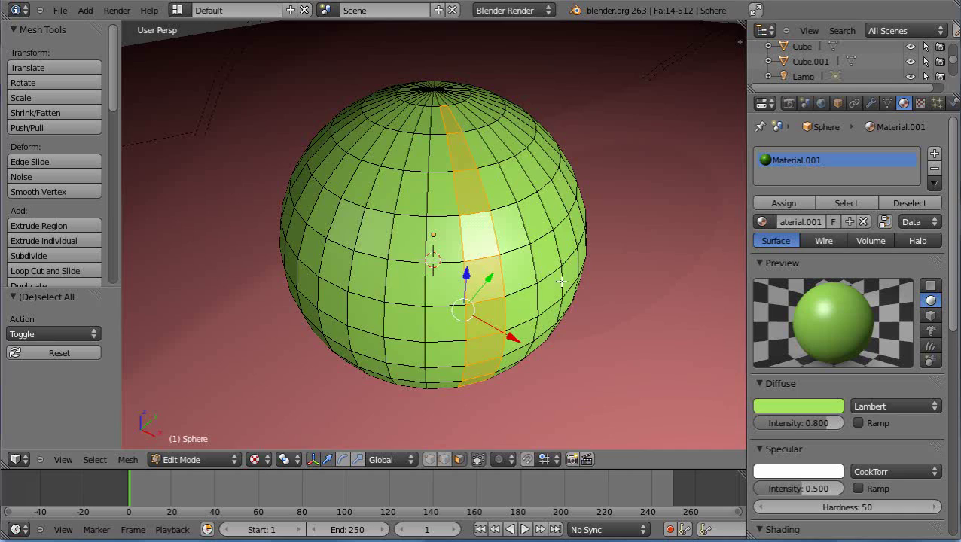
Step: Orbit and zoom around the sphere to view the face column from several angles
middle_click_drag(562, 281, 402, 309)
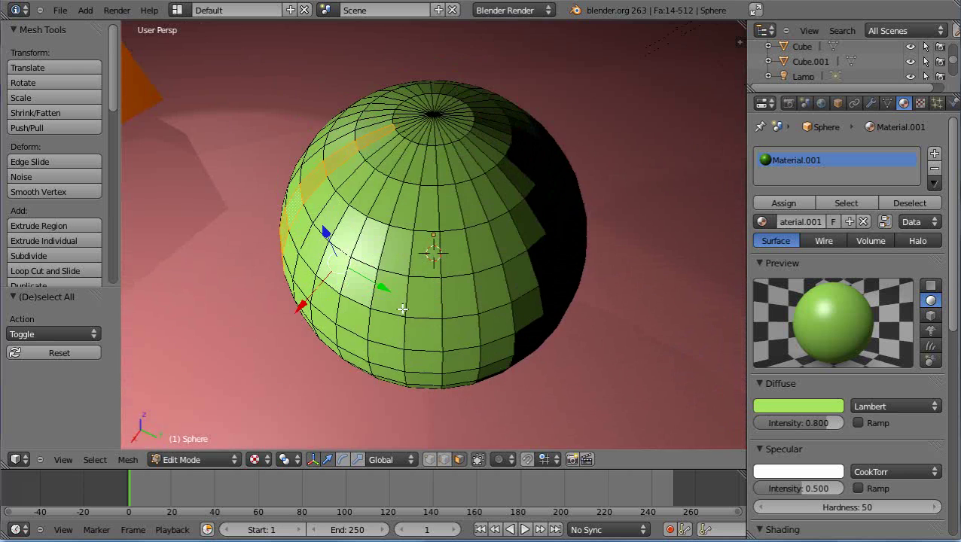
middle_click_drag(395, 136, 397, 162)
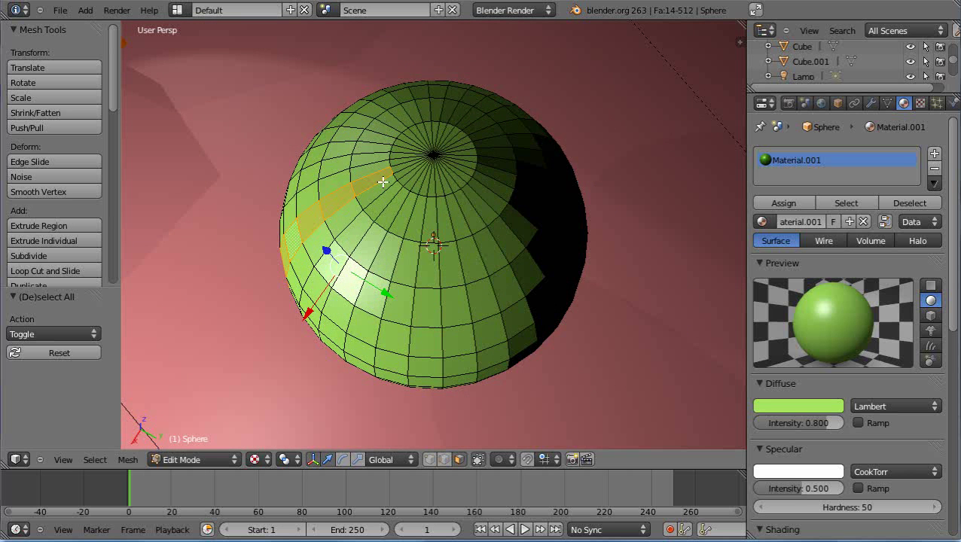
middle_click_drag(427, 314, 452, 260)
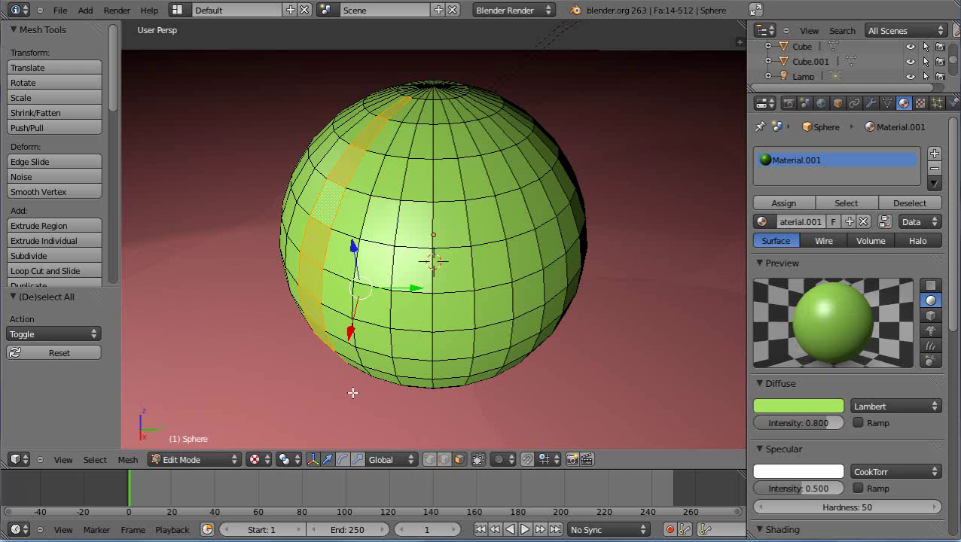
scroll(369, 361, "down", 4)
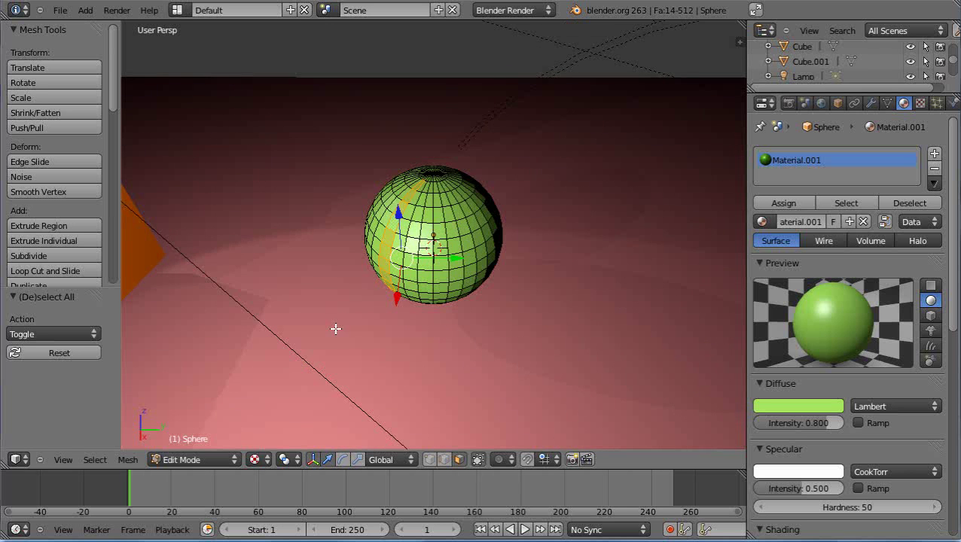
mouse_move(334, 328)
middle_mouse_down()
mouse_move(296, 337)
mouse_move(382, 343)
mouse_move(440, 301)
mouse_move(270, 326)
mouse_move(332, 314)
middle_mouse_up()
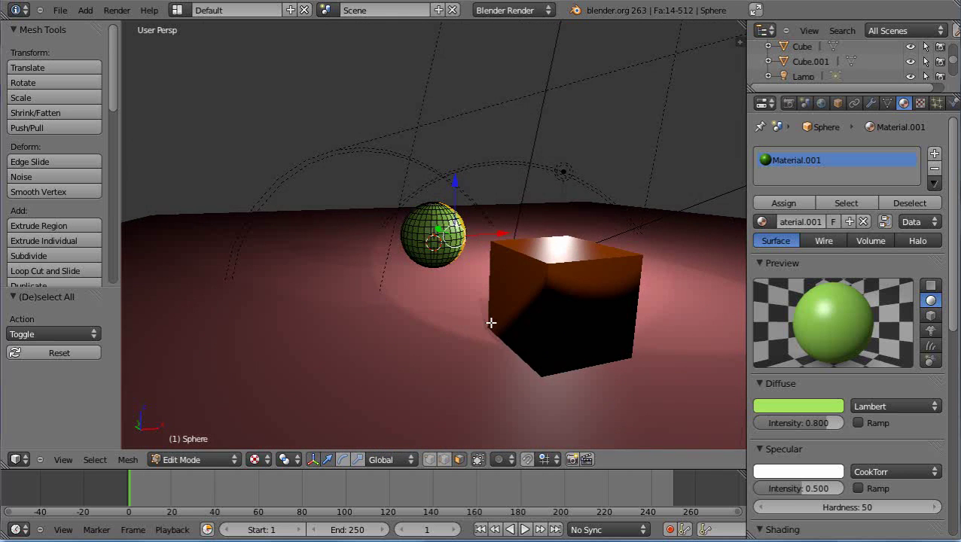
middle_click_drag(491, 321, 410, 313)
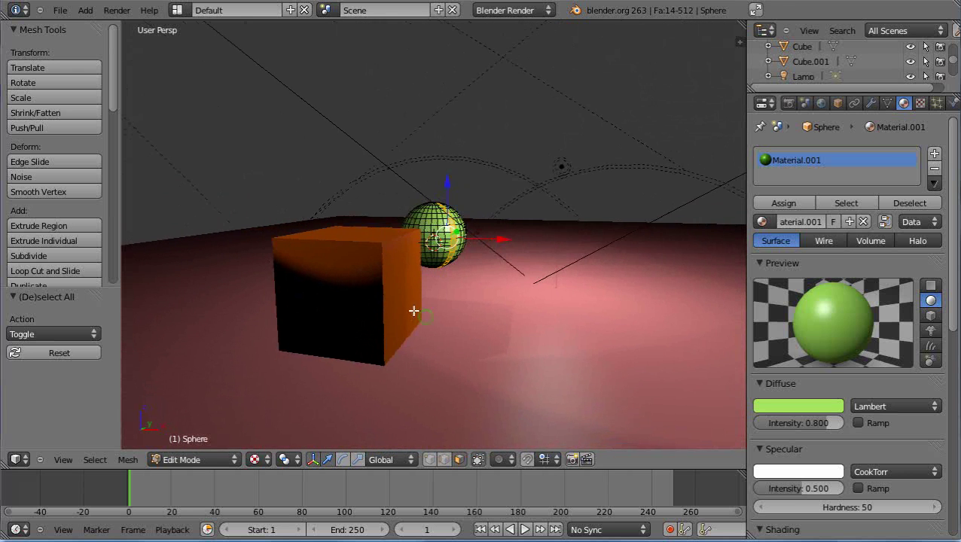
Step: Deselect all faces, return to Object Mode, and move Cube.001 3.053 along Y
key("a")
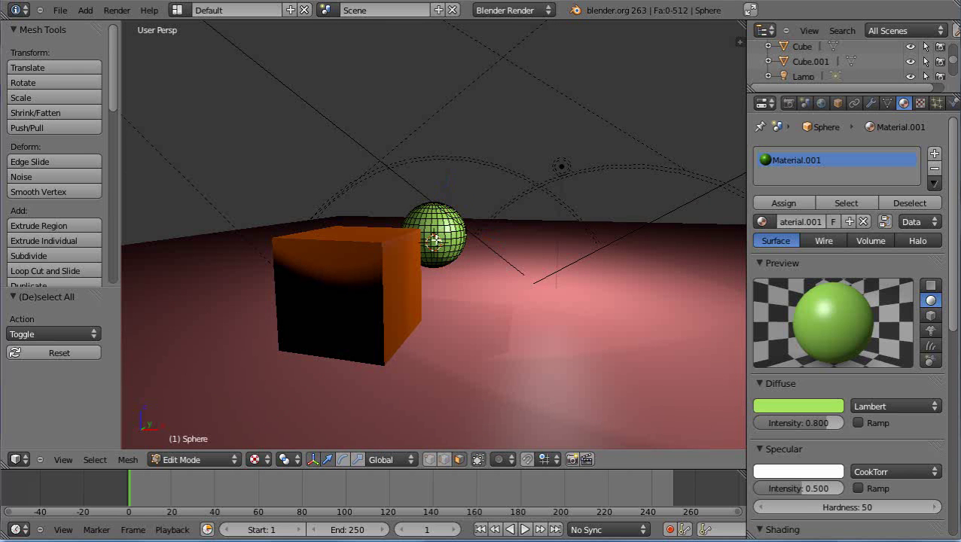
key("Tab")
right_click(359, 287)
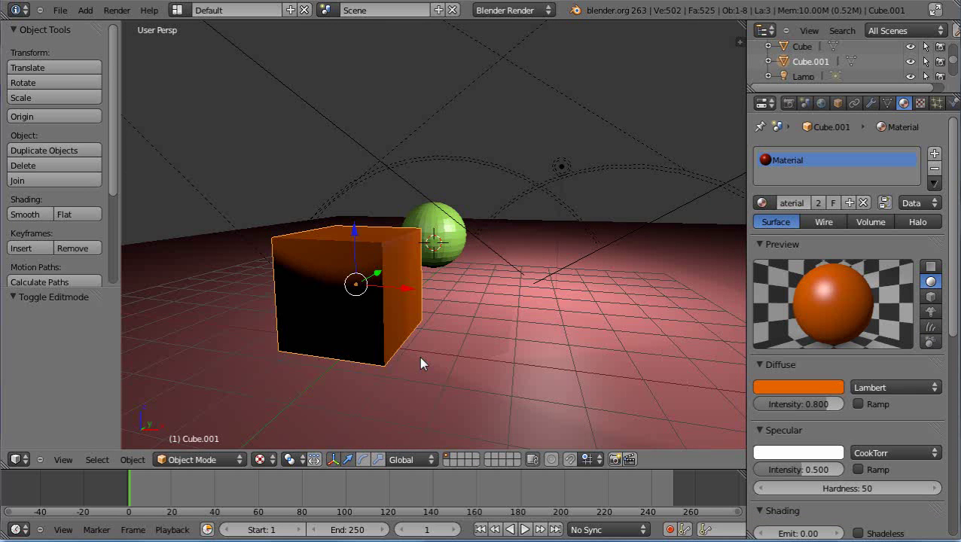
middle_click_drag(420, 364, 531, 366)
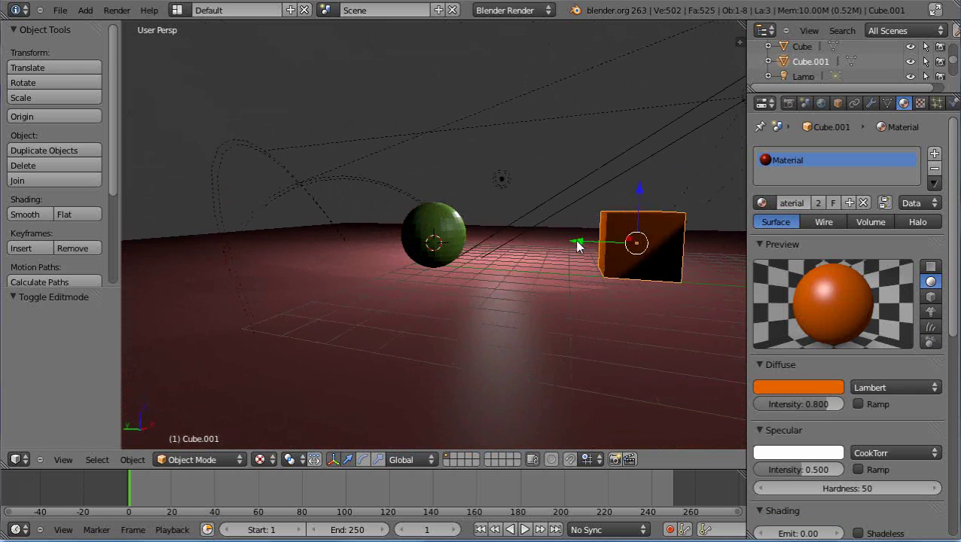
left_click_drag(579, 246, 479, 271)
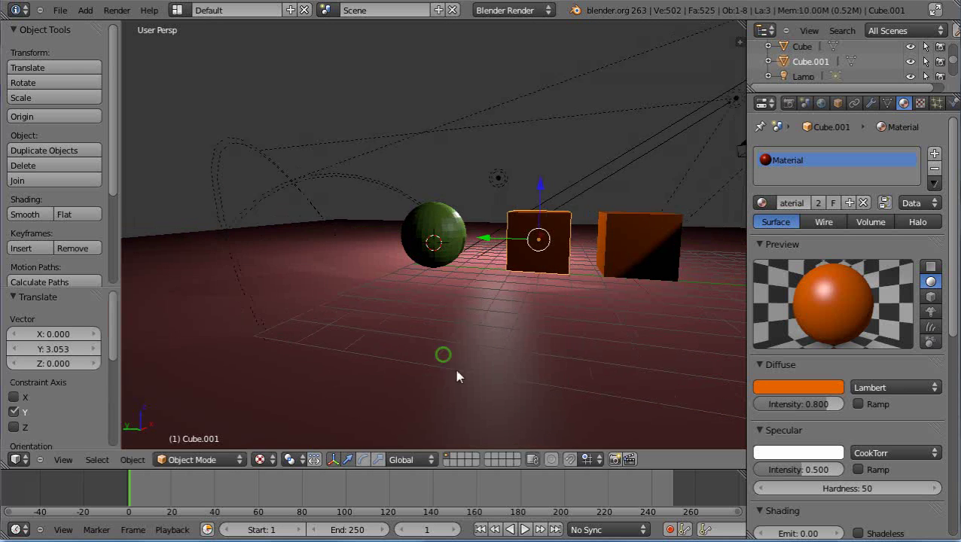
Step: Shift the sphere left along Y, then select the original Cube and delete it
middle_click_drag(457, 377, 472, 365)
scroll(473, 364, "up", 4)
middle_click_drag(537, 335, 392, 347)
right_click(304, 234)
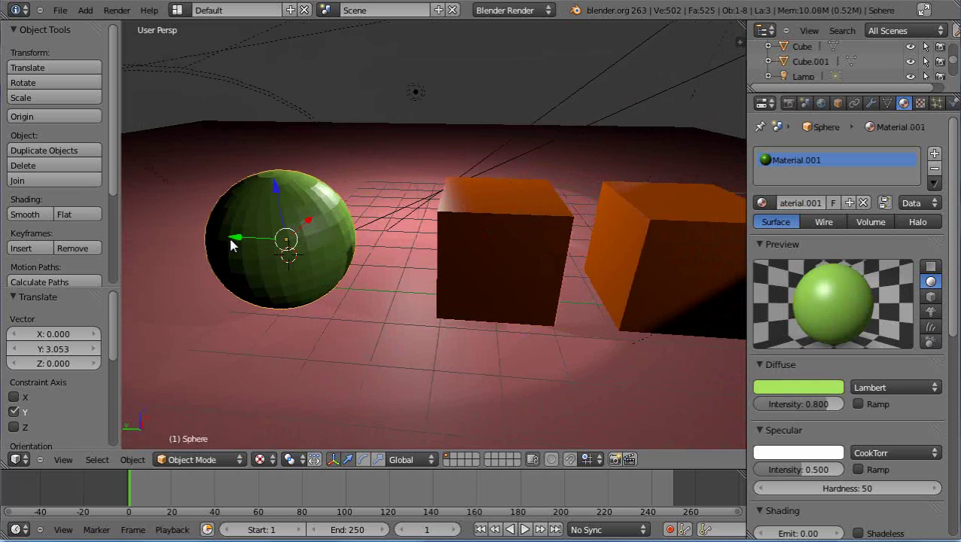
left_click_drag(232, 245, 151, 241)
right_click(686, 272)
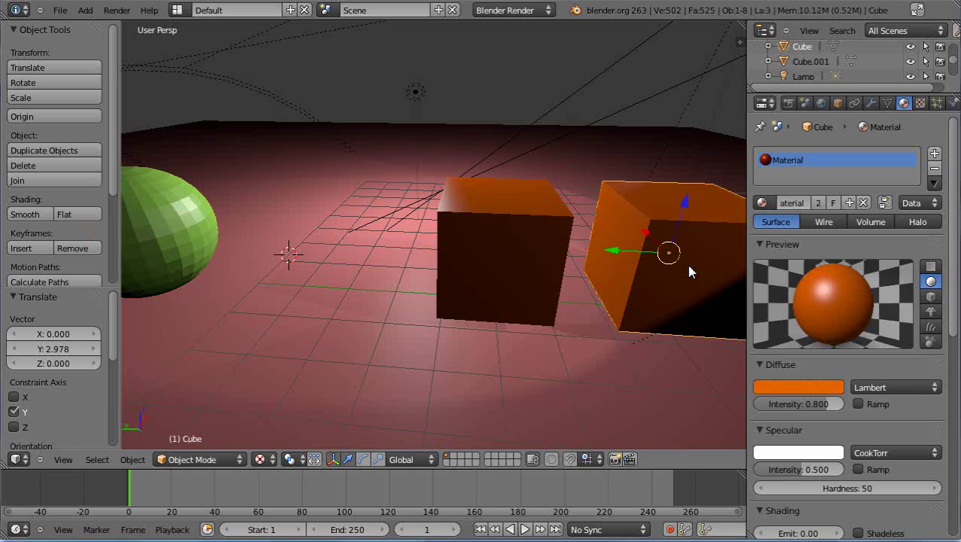
key("x")
left_click(687, 265)
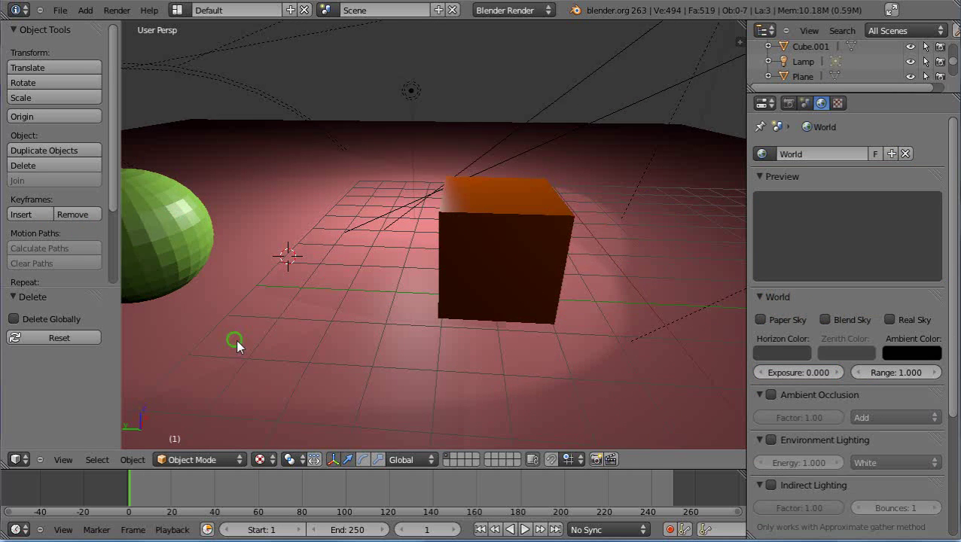
middle_click_drag(237, 346, 349, 335)
right_click(461, 235)
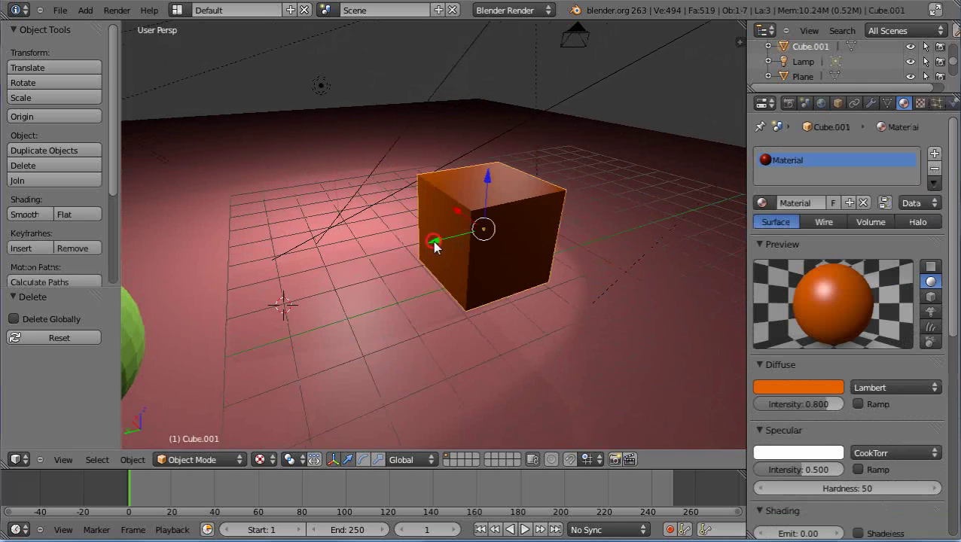
left_click_drag(435, 247, 325, 290)
middle_click_drag(323, 373, 534, 353)
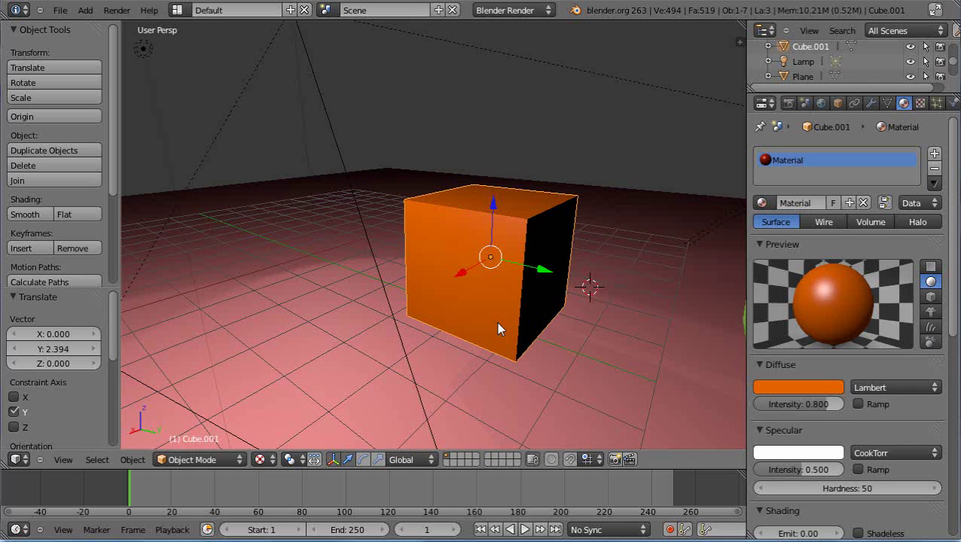
key("KP_Decimal")
scroll(474, 275, "down", 4)
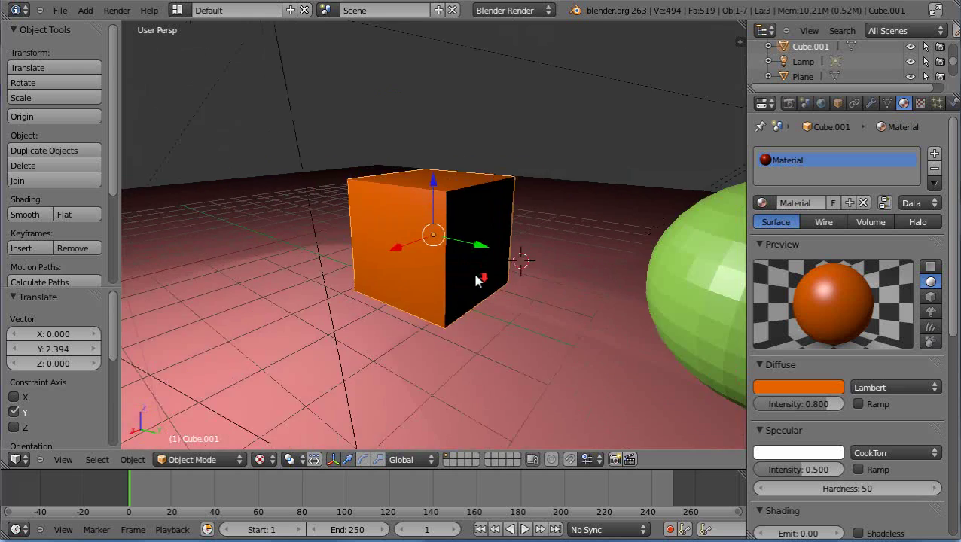
middle_click_drag(476, 277, 375, 300)
scroll(481, 293, "up", 4)
scroll(475, 289, "down", 3)
scroll(407, 305, "up", 3)
middle_click_drag(435, 307, 409, 346)
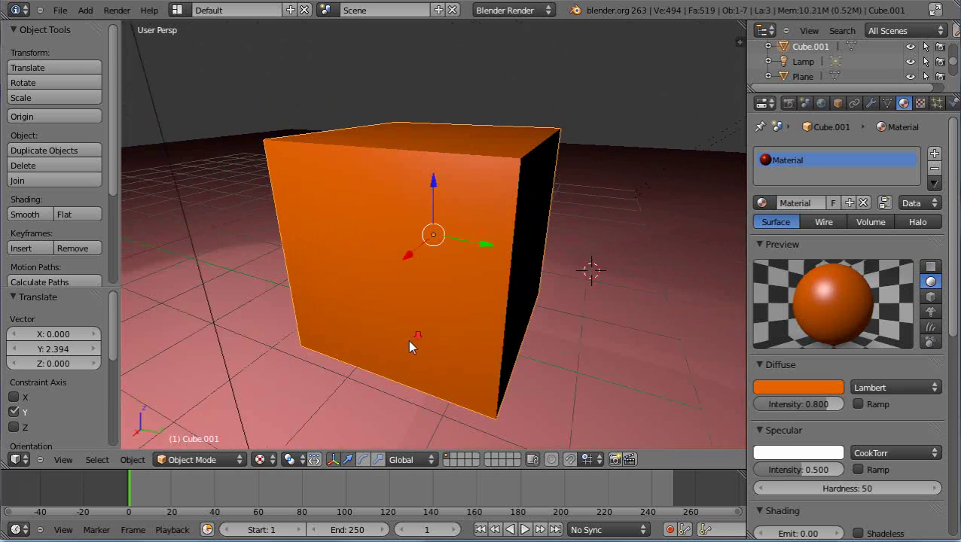
scroll(409, 341, "down", 2)
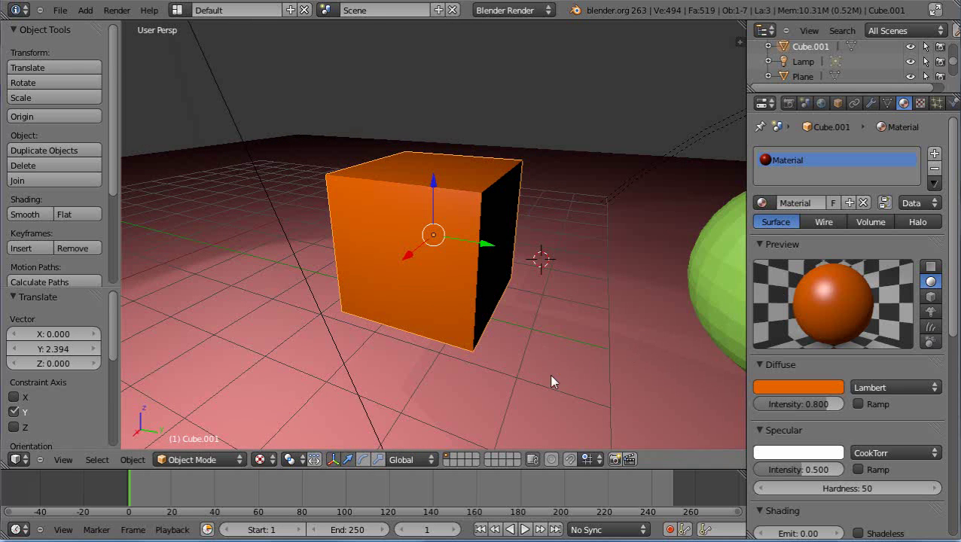
scroll(551, 377, "down", 2)
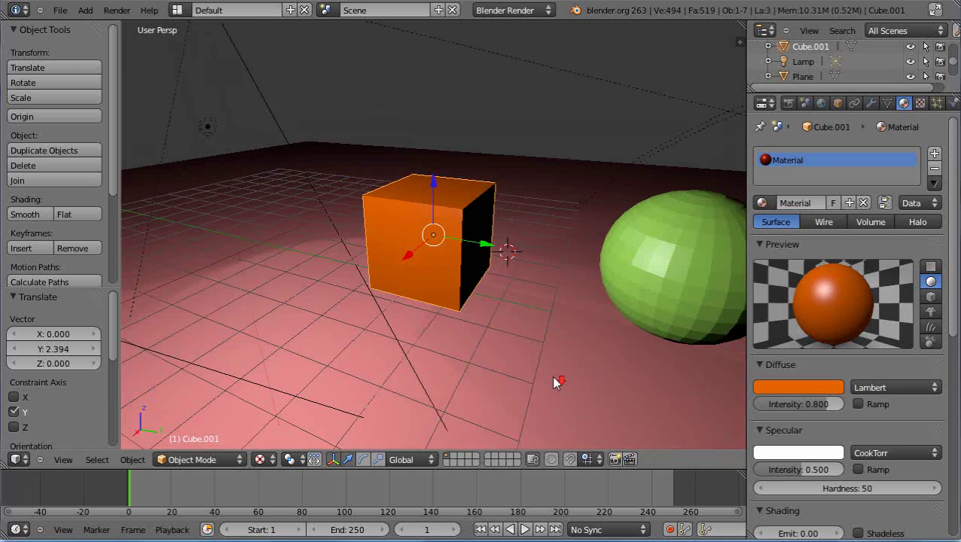
Step: Add a Multiresolution modifier to Cube.001 and subdivide it three times to level 3
left_click(886, 104)
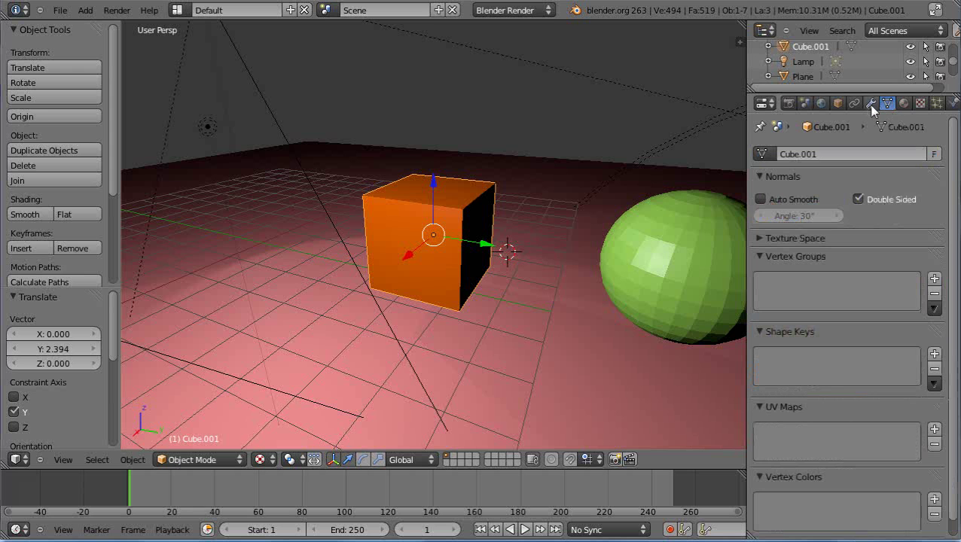
left_click(870, 104)
left_click(862, 153)
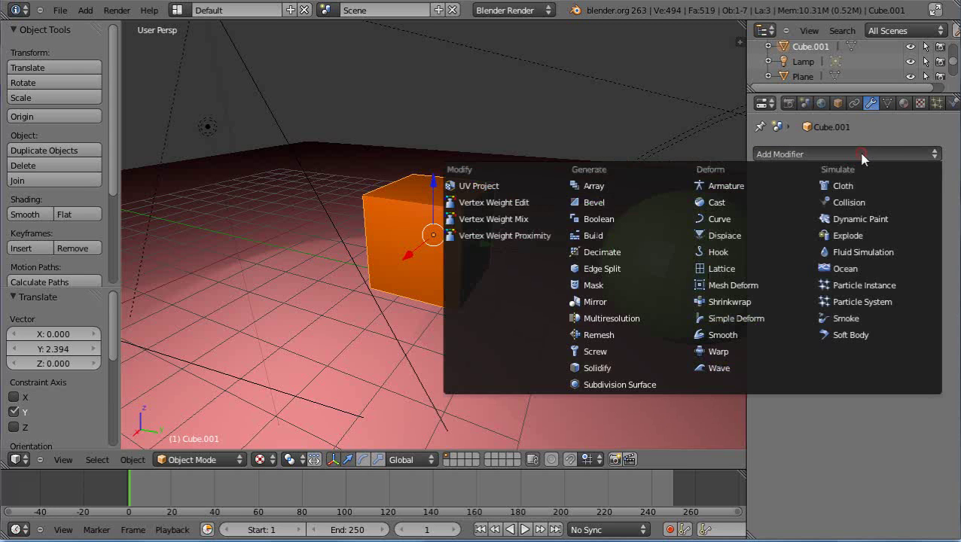
left_click(628, 319)
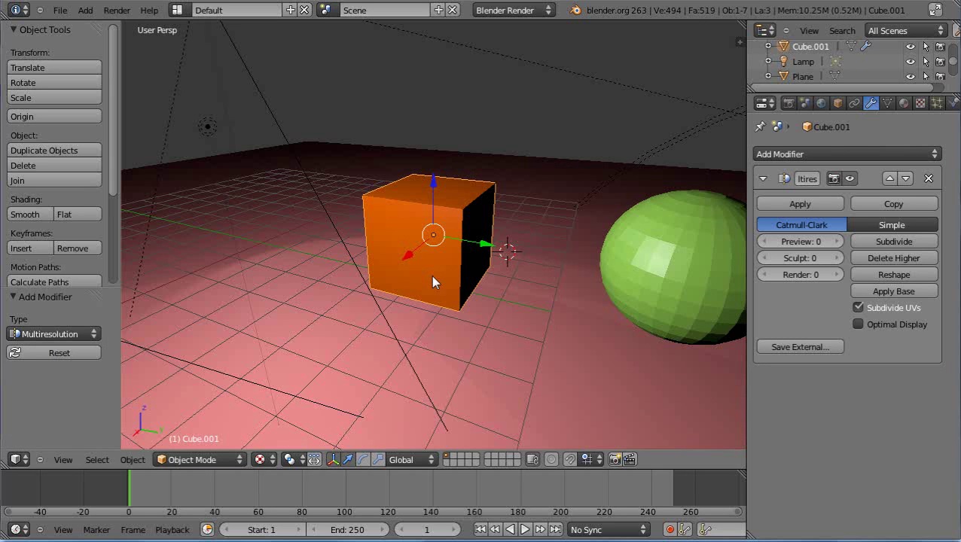
left_click(884, 242)
left_click(884, 241)
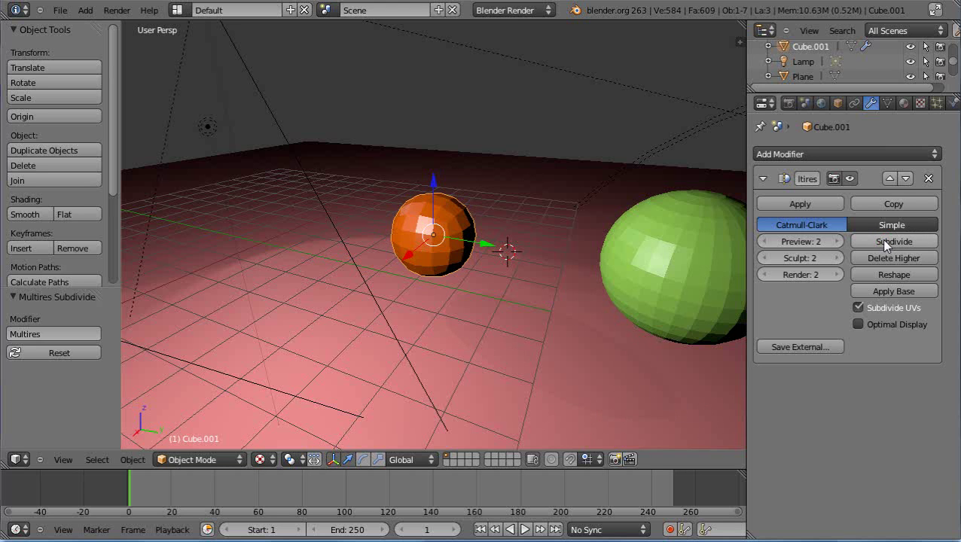
left_click(884, 242)
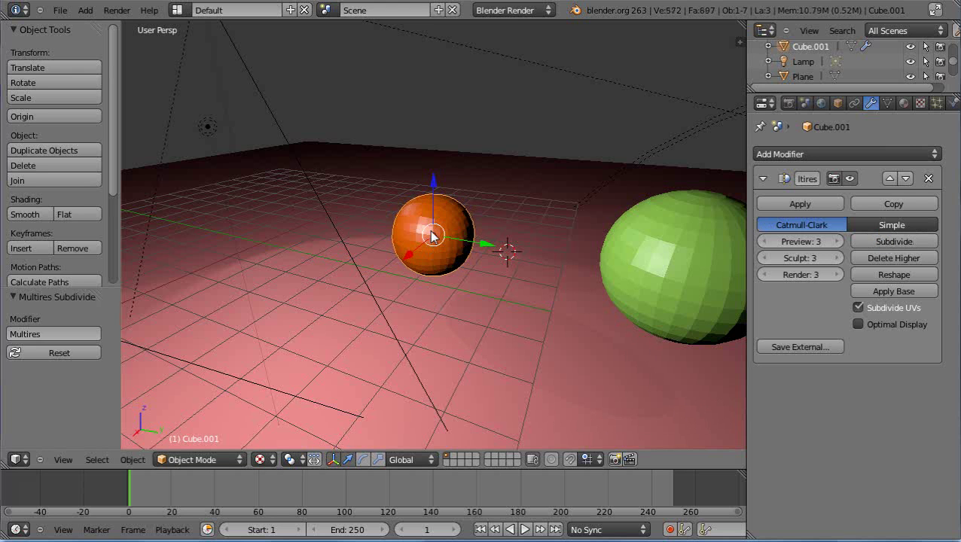
scroll(476, 309, "up", 3)
scroll(483, 311, "up", 3)
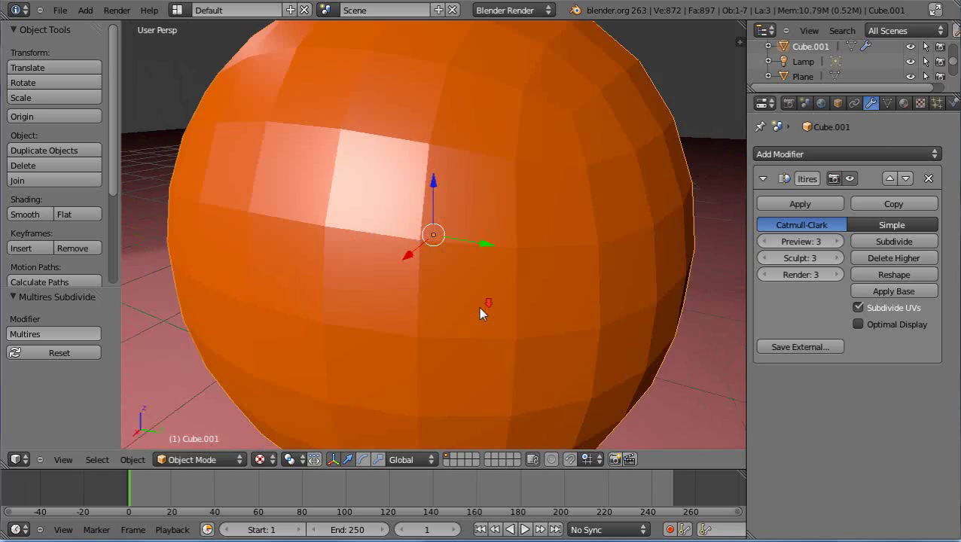
scroll(483, 311, "down", 2)
mouse_move(483, 311)
middle_mouse_down()
mouse_move(358, 332)
mouse_move(342, 319)
mouse_move(476, 326)
middle_mouse_up()
scroll(462, 227, "up", 2)
middle_click_drag(461, 223, 369, 217)
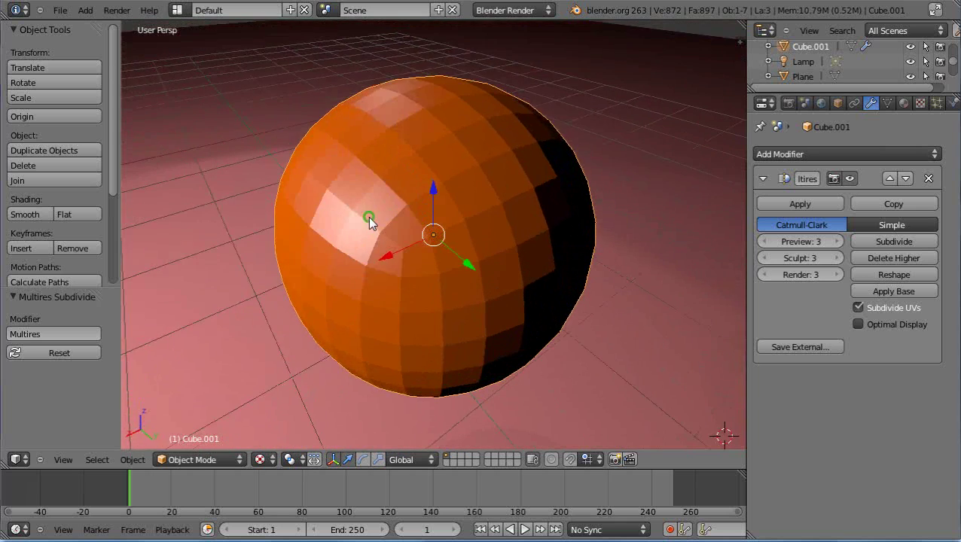
left_click(522, 312)
middle_click_drag(521, 312, 662, 280)
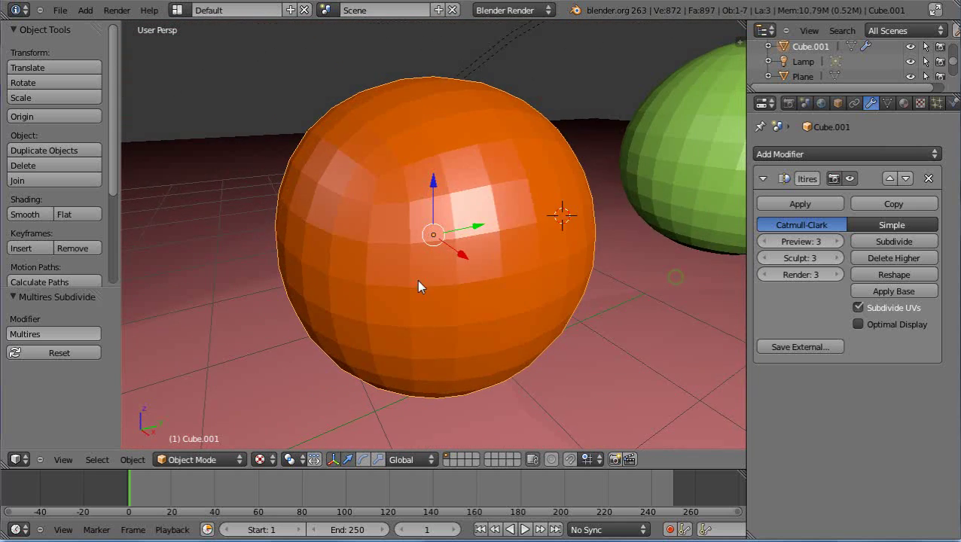
middle_click_drag(423, 285, 476, 266)
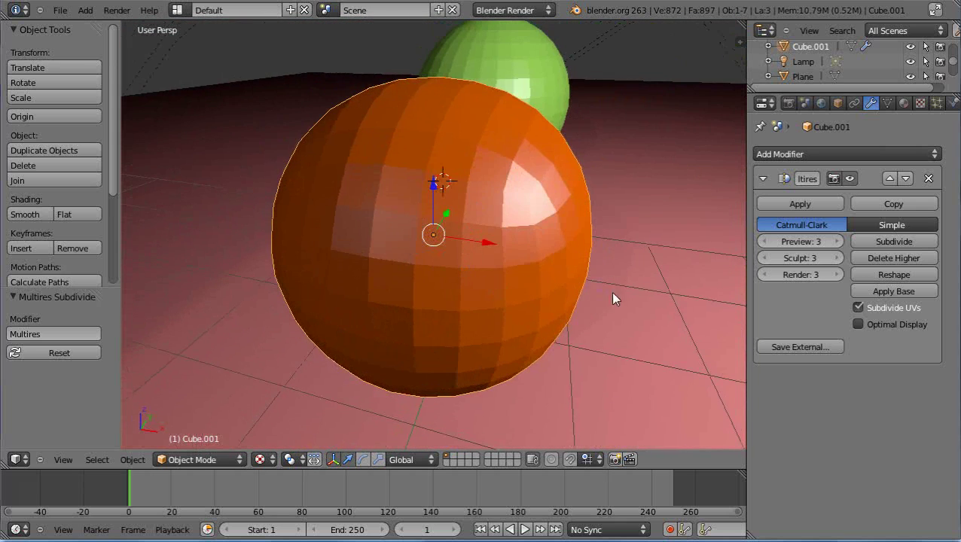
middle_click_drag(613, 299, 541, 315)
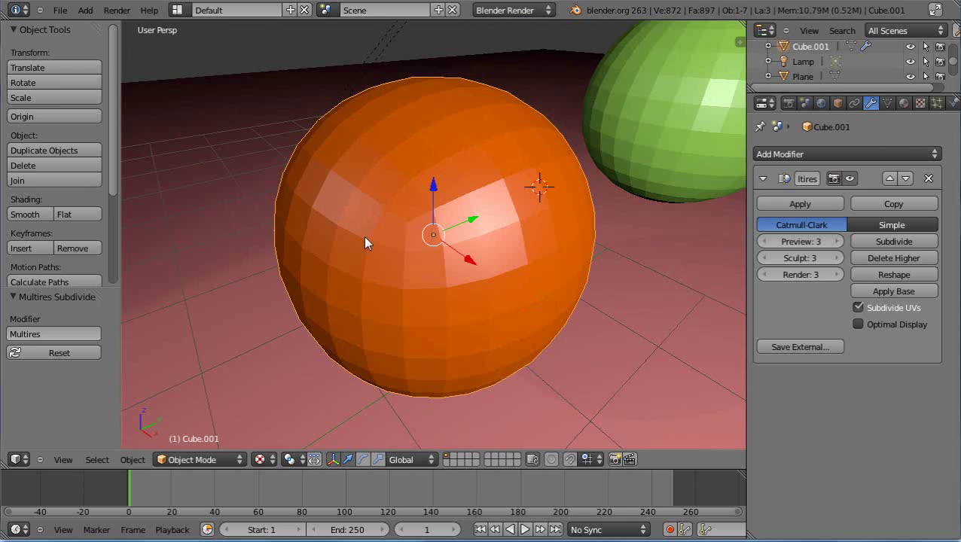
Step: Check the base cube in Edit Mode, then apply Cube.001's Multiresolution modifier
key("Tab")
scroll(436, 249, "down", 5)
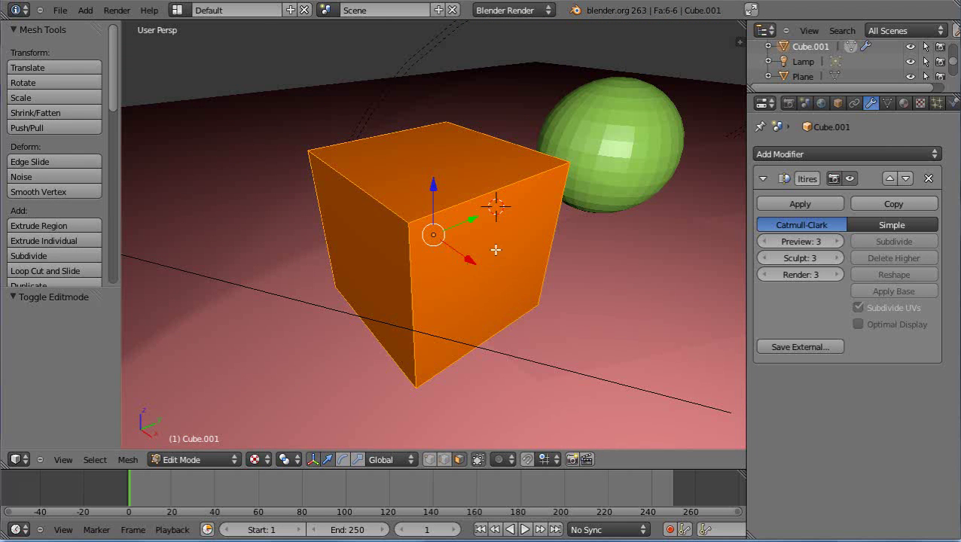
key("Tab")
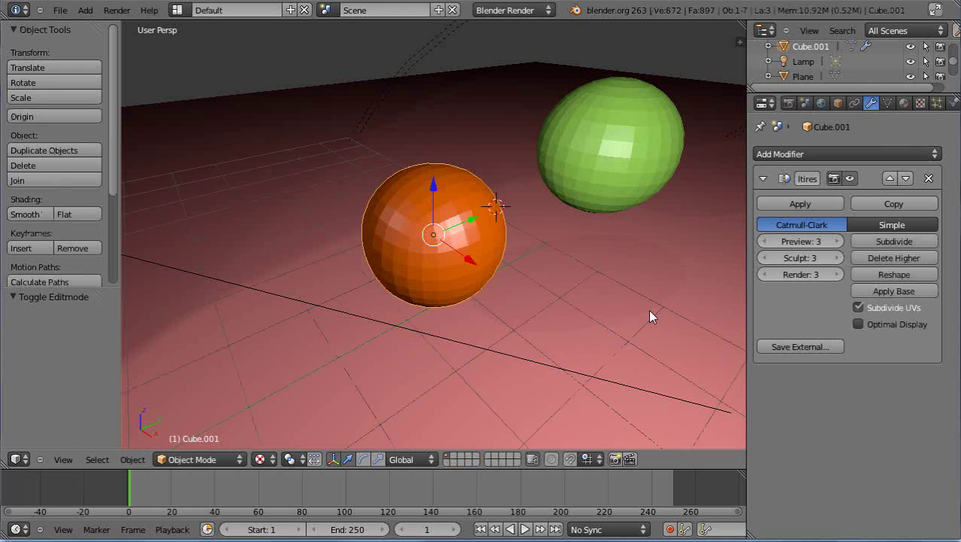
left_click(799, 204)
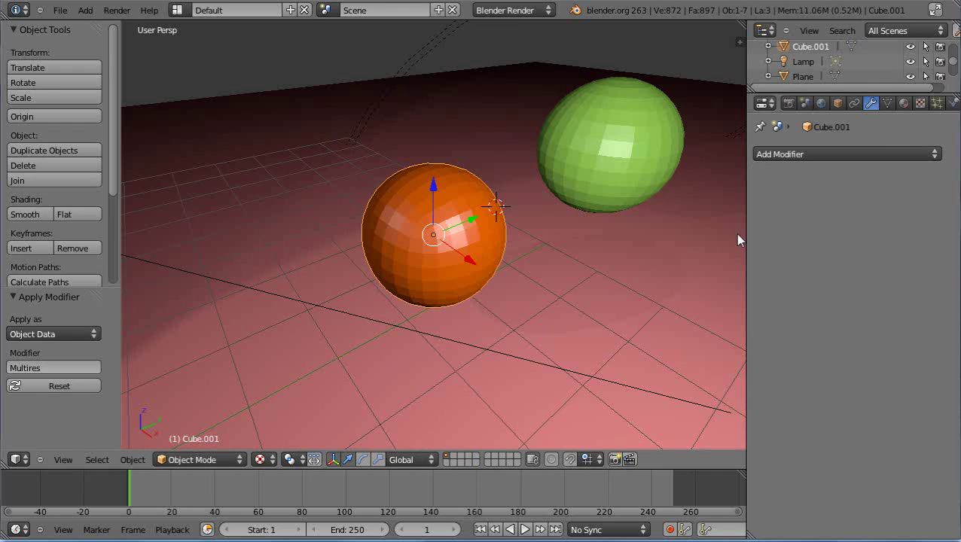
Step: Enter Edit Mode on the applied orange sphere and deselect all its faces
key("Tab")
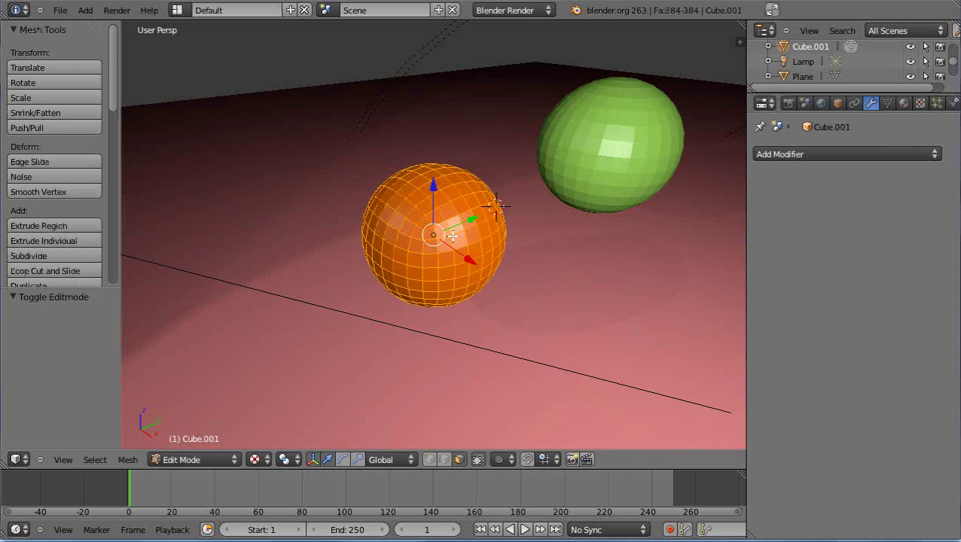
scroll(455, 245, "up", 4)
scroll(456, 253, "down", 1)
key("a")
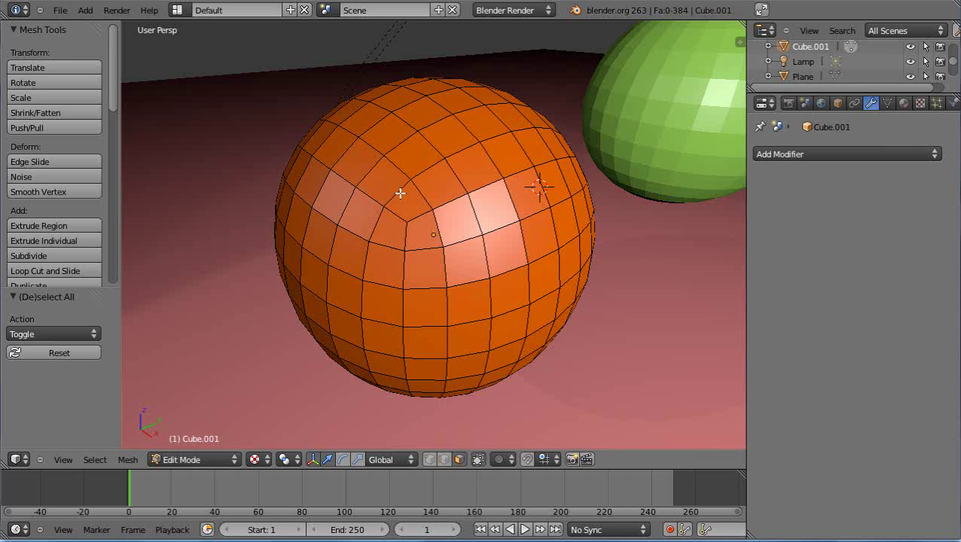
right_click(381, 183, "alt")
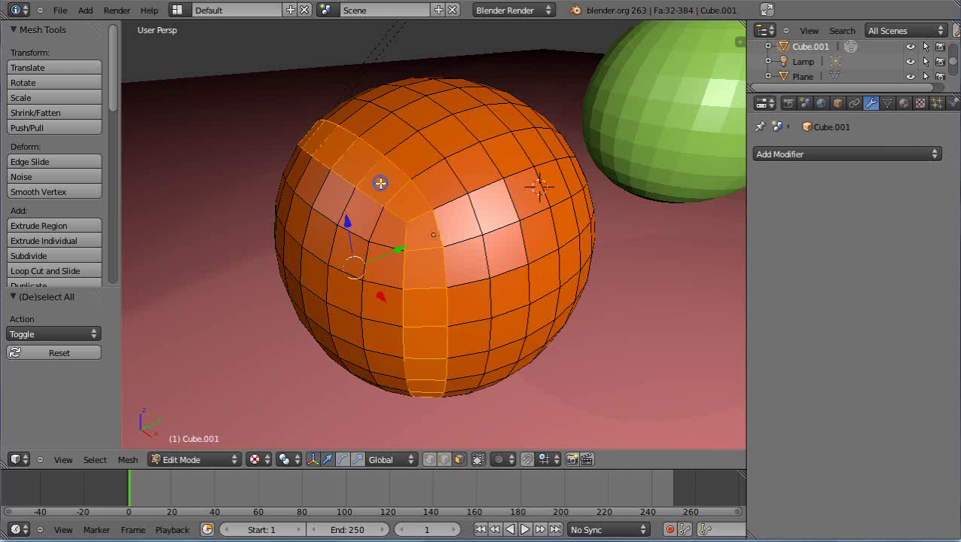
middle_click_drag(359, 267, 429, 148)
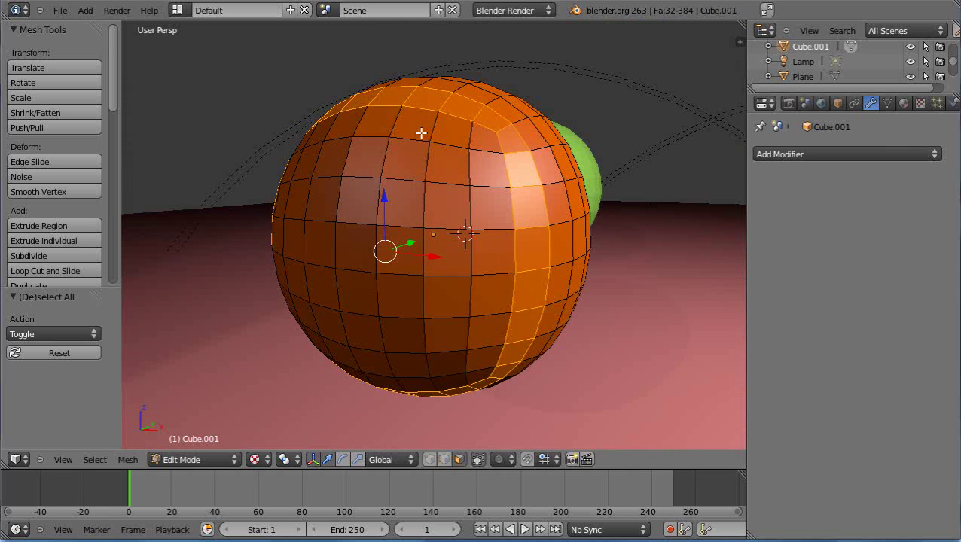
right_click(415, 129, "alt")
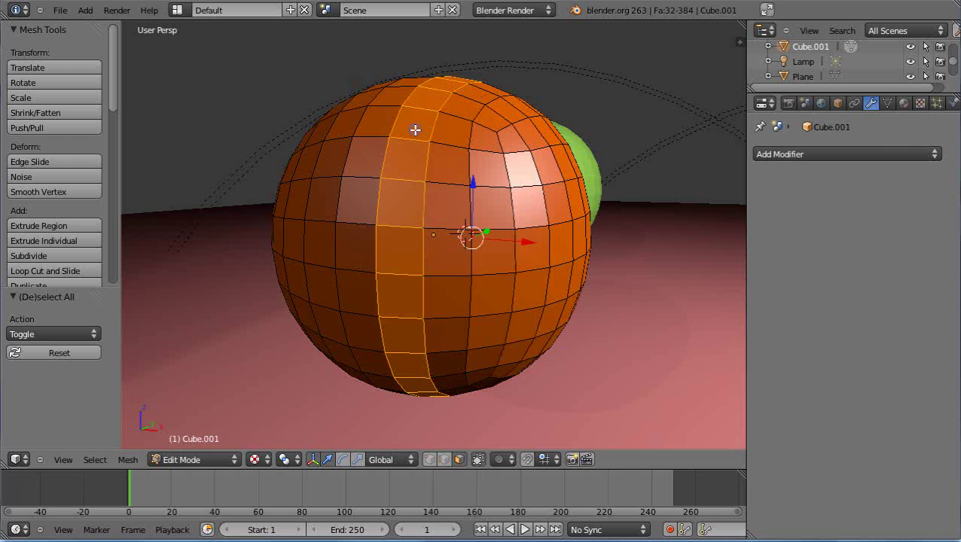
right_click(450, 132, "alt")
right_click(418, 129, "alt")
right_click(419, 127, "alt")
middle_click_drag(498, 183, 476, 197)
right_click(506, 186, "alt")
right_click(502, 225, "alt")
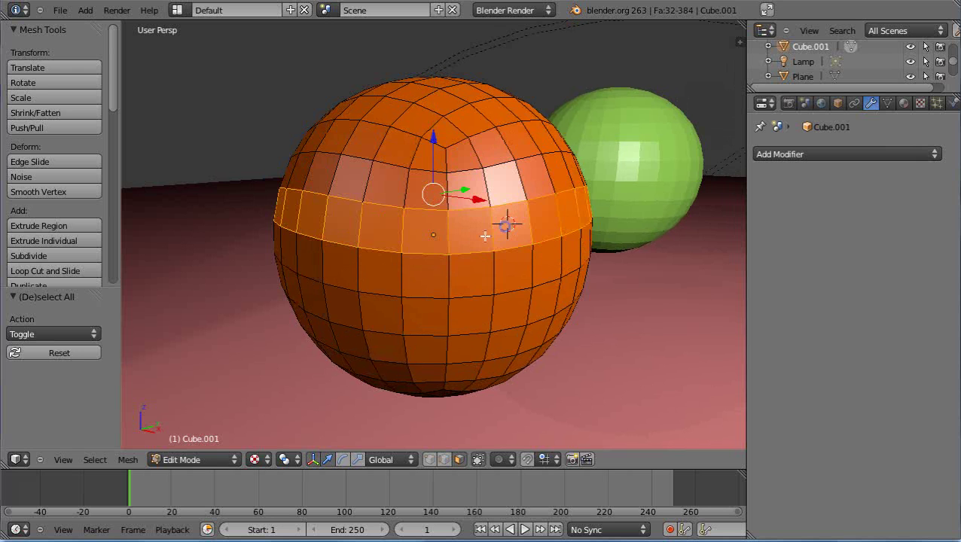
right_click(480, 277, "alt")
right_click(506, 230, "alt")
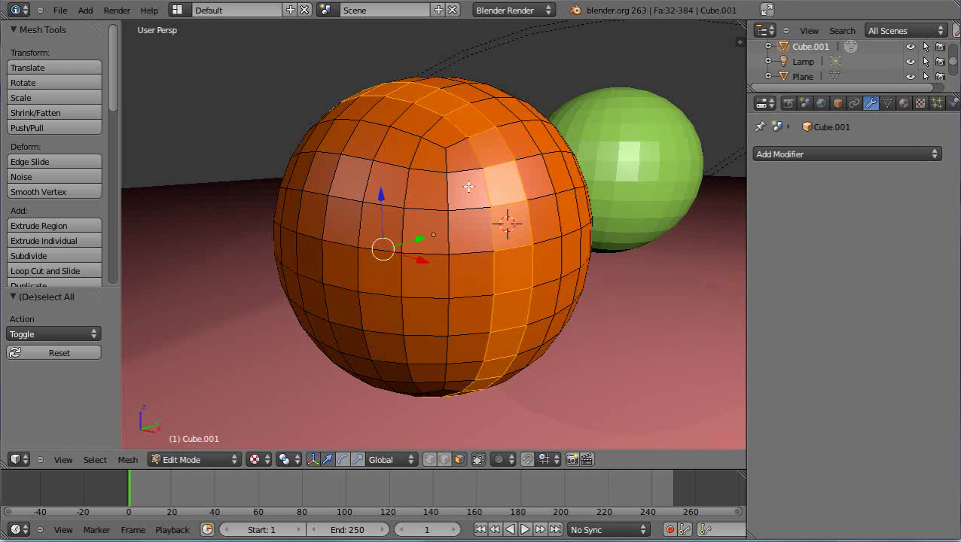
middle_click_drag(466, 186, 376, 181)
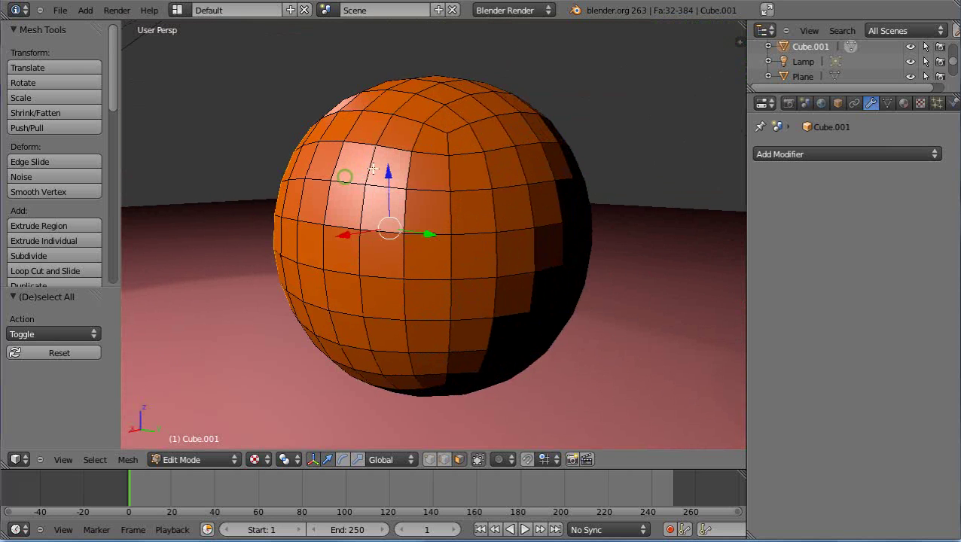
right_click(439, 175, "shift")
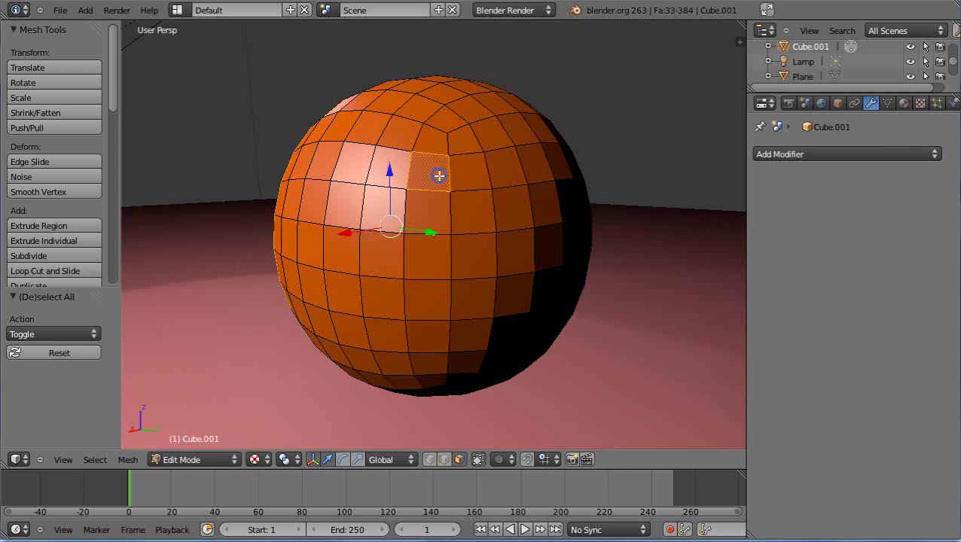
right_click(440, 210, "shift")
right_click(414, 258, "shift")
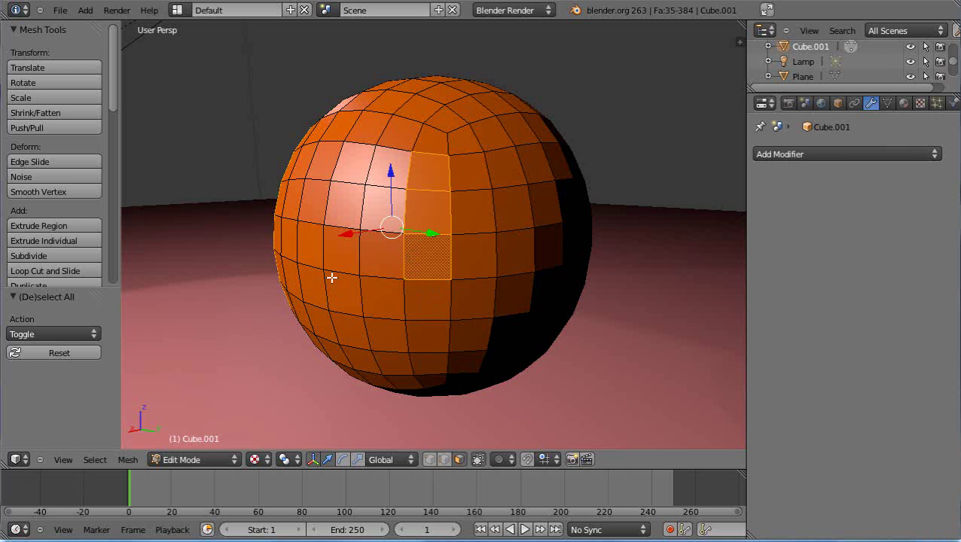
right_click(398, 265)
middle_click_drag(375, 291, 476, 320)
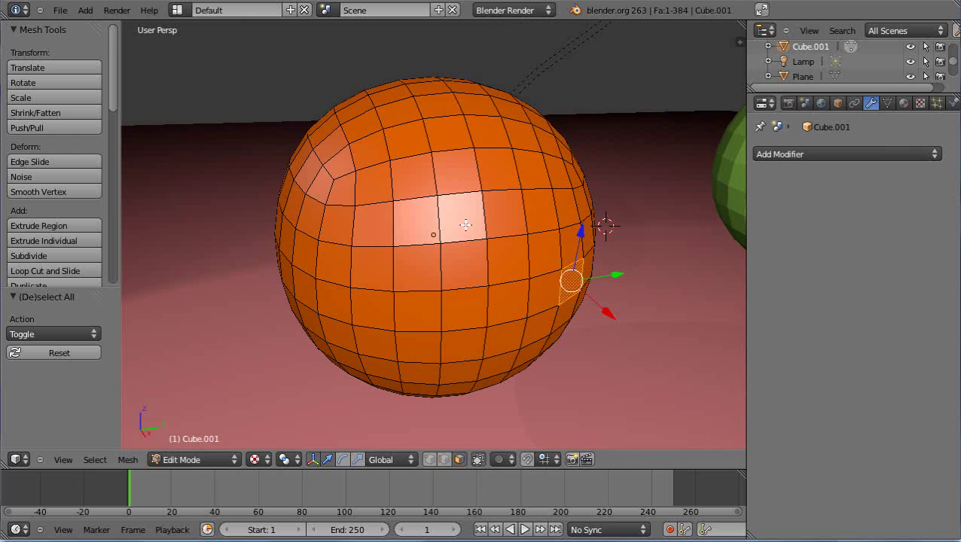
right_click(443, 134)
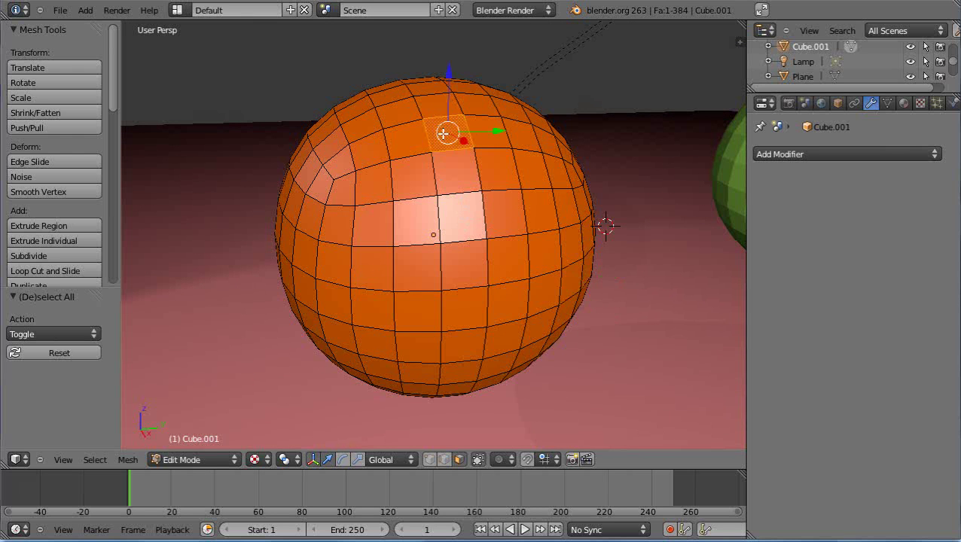
key("a")
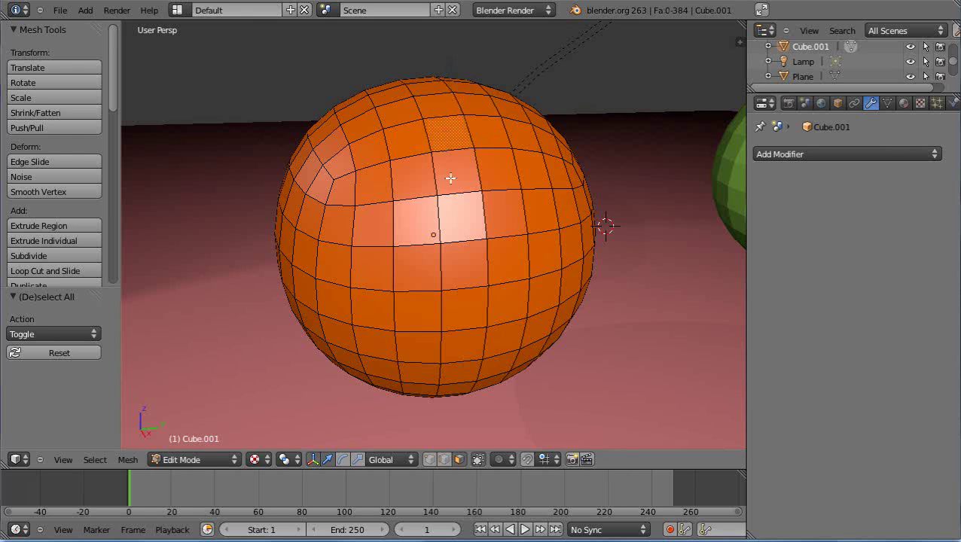
Step: Scale the upper face ring to 1.277 on X and Y into a flared cap brim
right_click(449, 179, "alt")
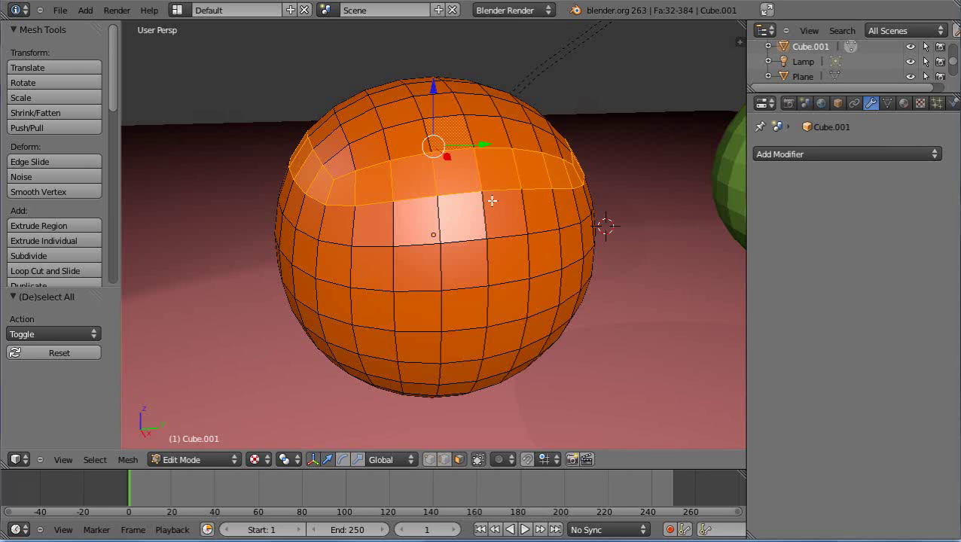
key("s")
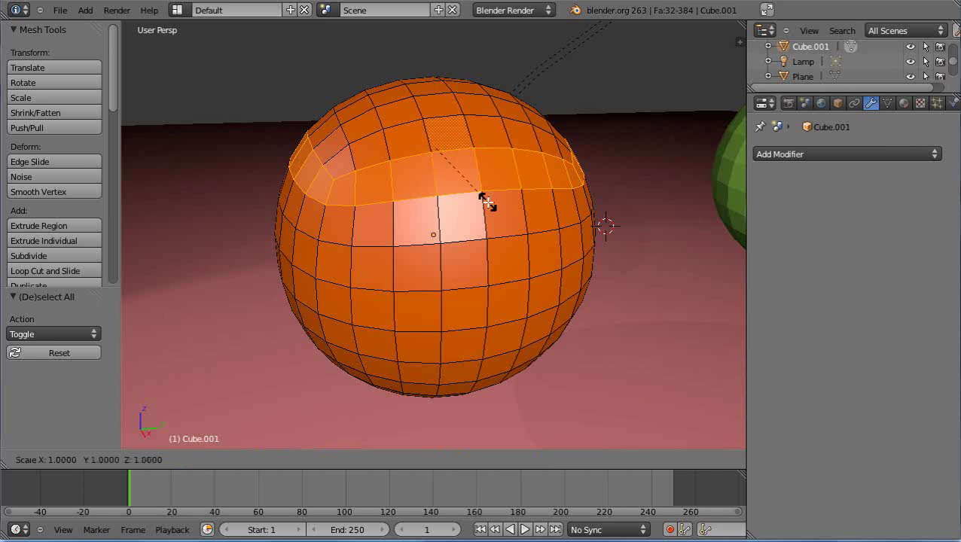
key("shift+z")
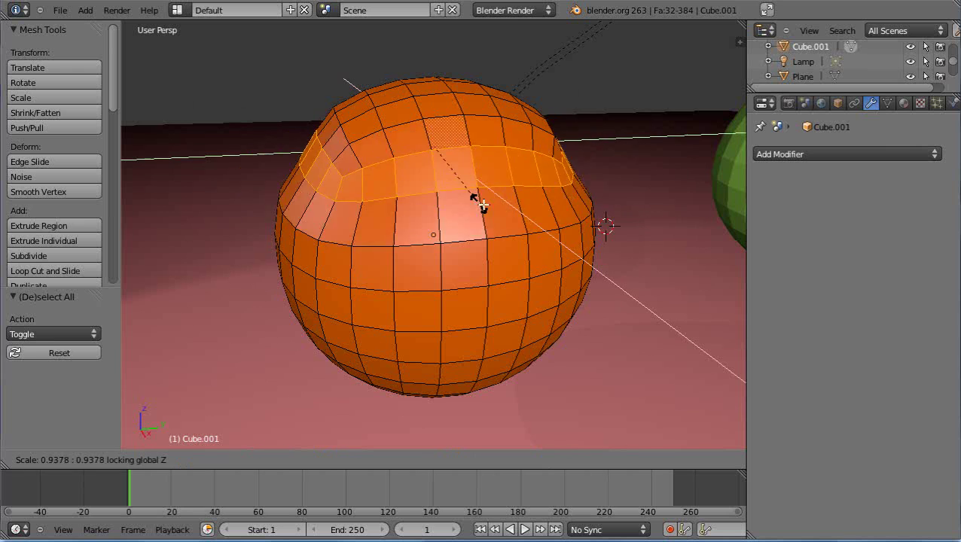
left_click(509, 204)
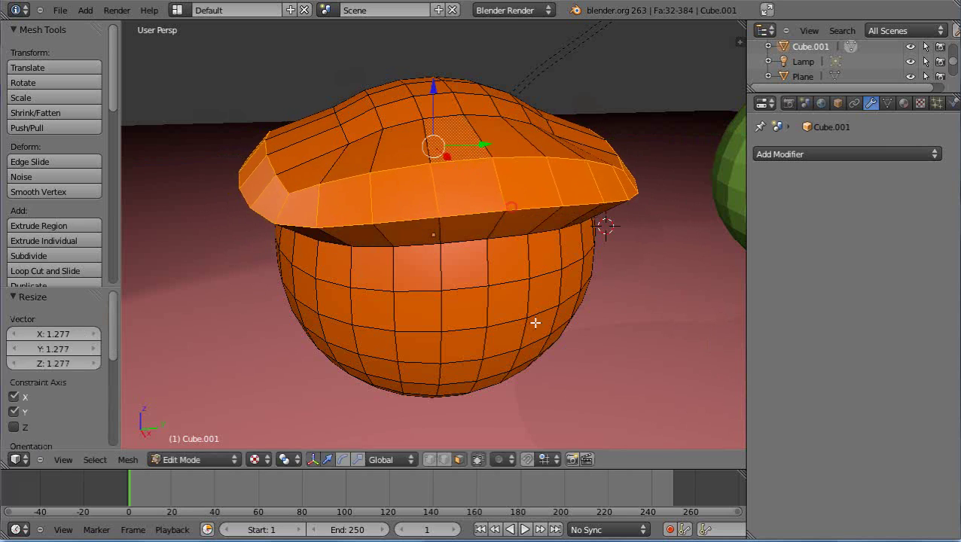
middle_click_drag(535, 323, 645, 311)
scroll(448, 248, "down", 2)
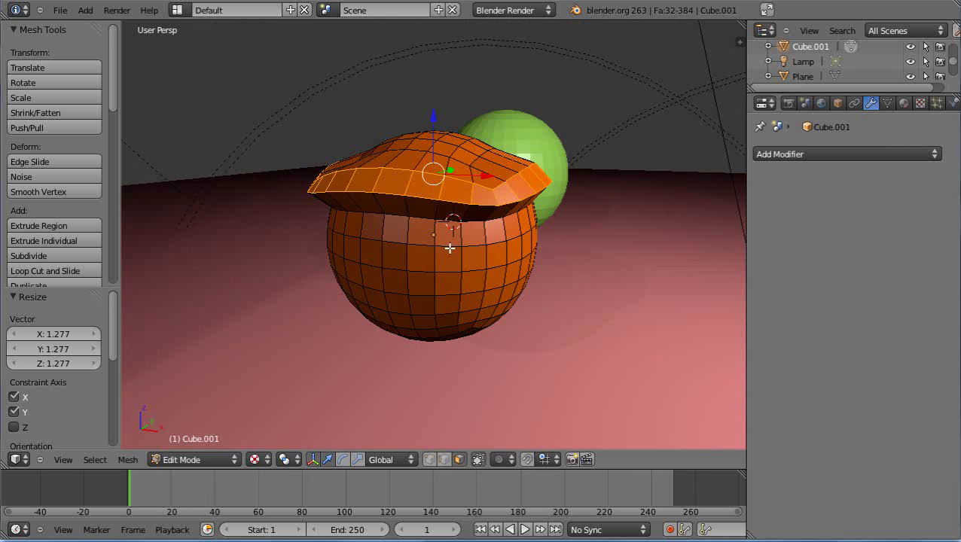
middle_click_drag(449, 248, 445, 260)
scroll(389, 229, "up", 3)
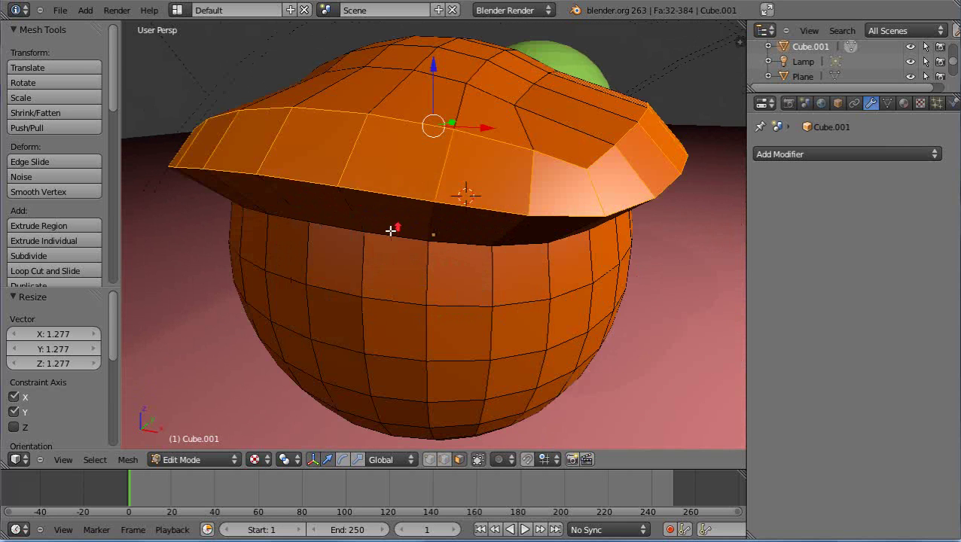
Step: Cut a vertical edge loop across the cap and body with Loop Cut, without sliding
right_click(383, 166)
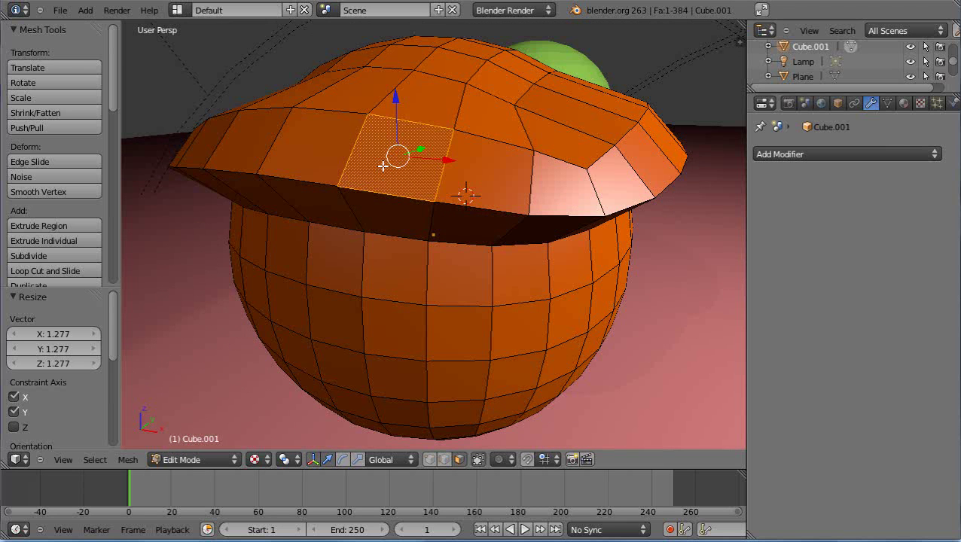
left_click(73, 275)
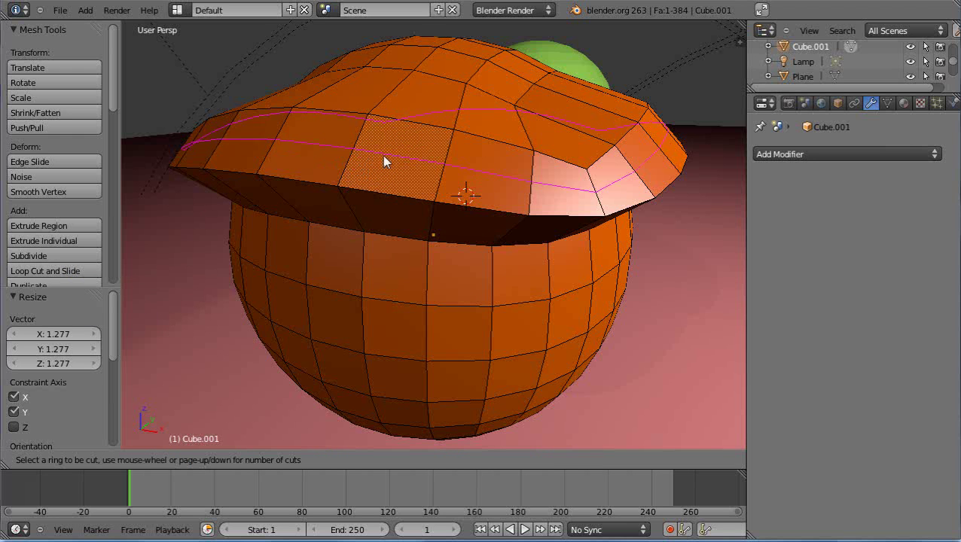
left_click(432, 124)
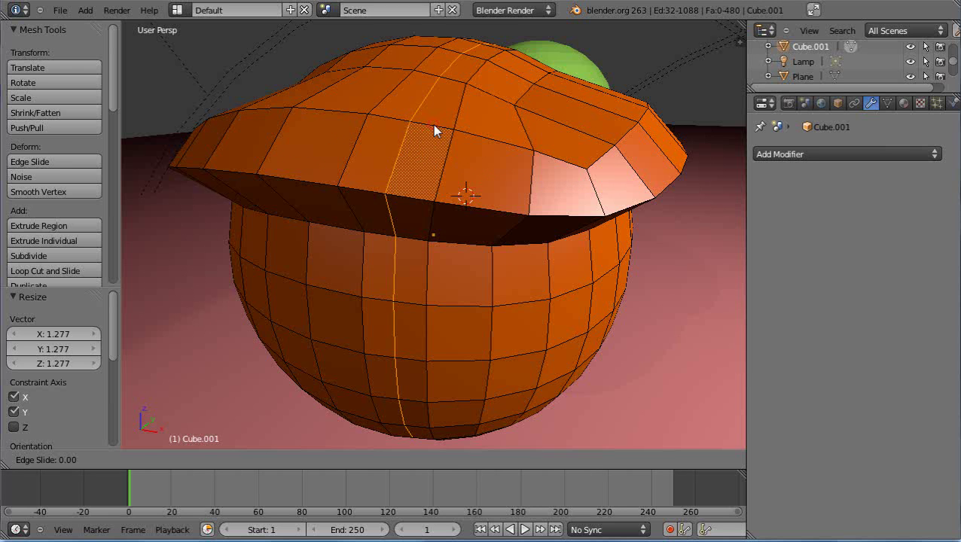
left_click(424, 170)
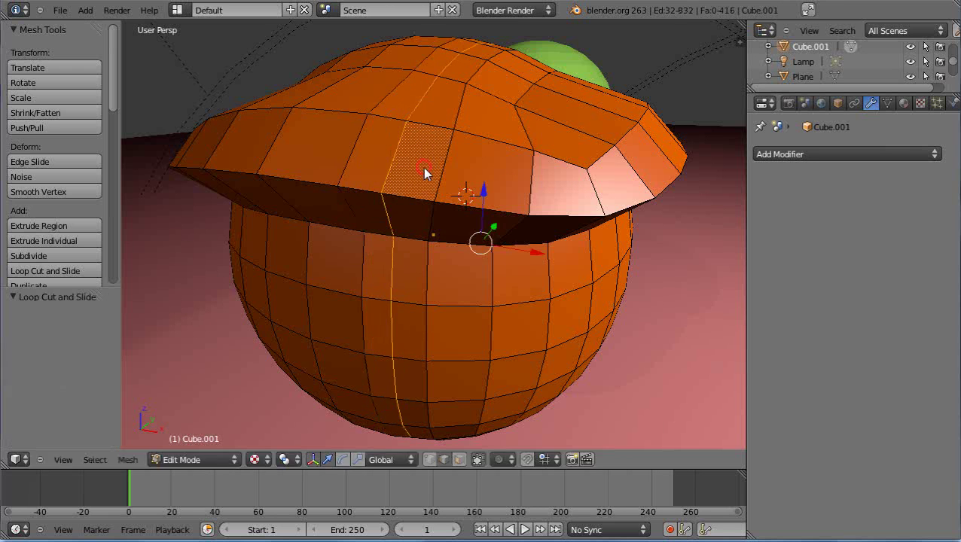
middle_click_drag(486, 217, 437, 197)
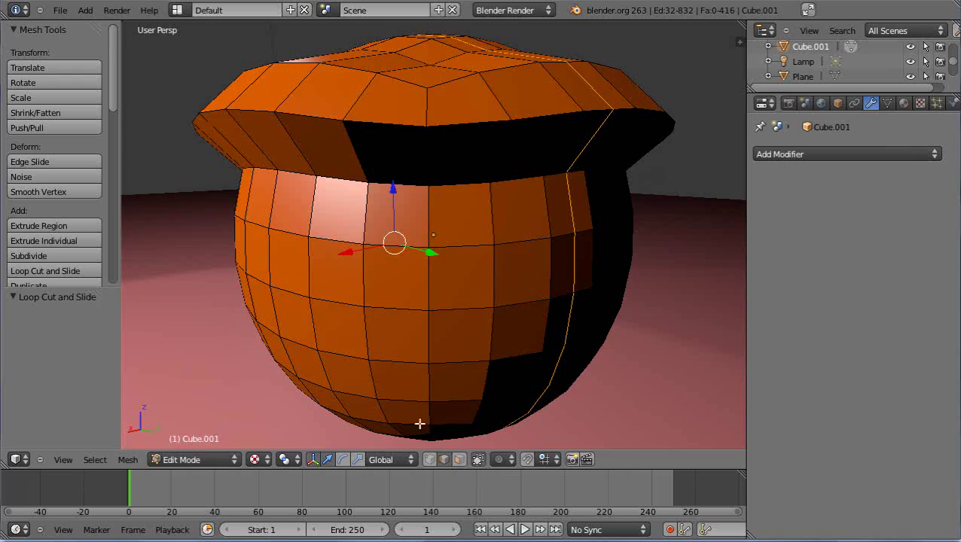
middle_click_drag(328, 291, 618, 322)
scroll(594, 280, "down", 3)
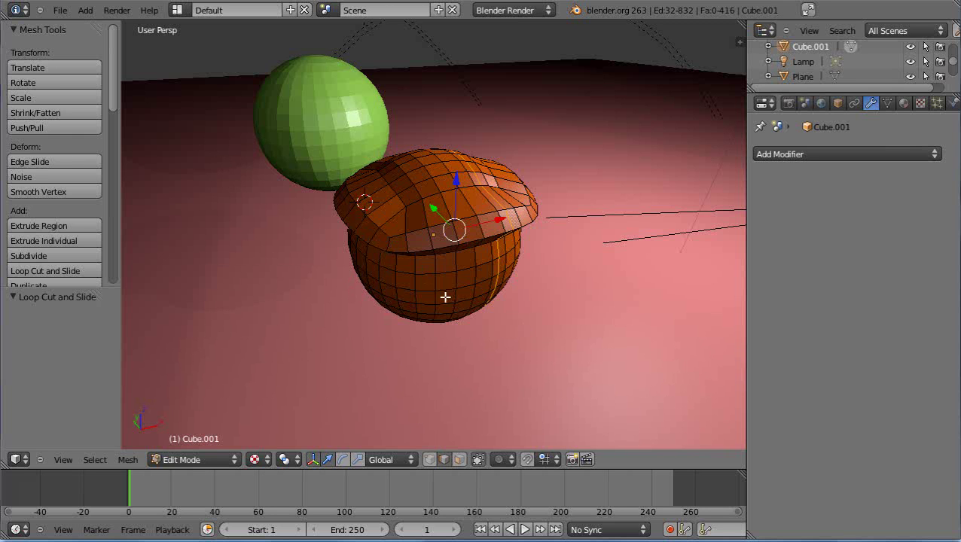
Step: Select a face on top of the cap and extrude the first stem segment upward
scroll(510, 291, "up", 2)
right_click(481, 191)
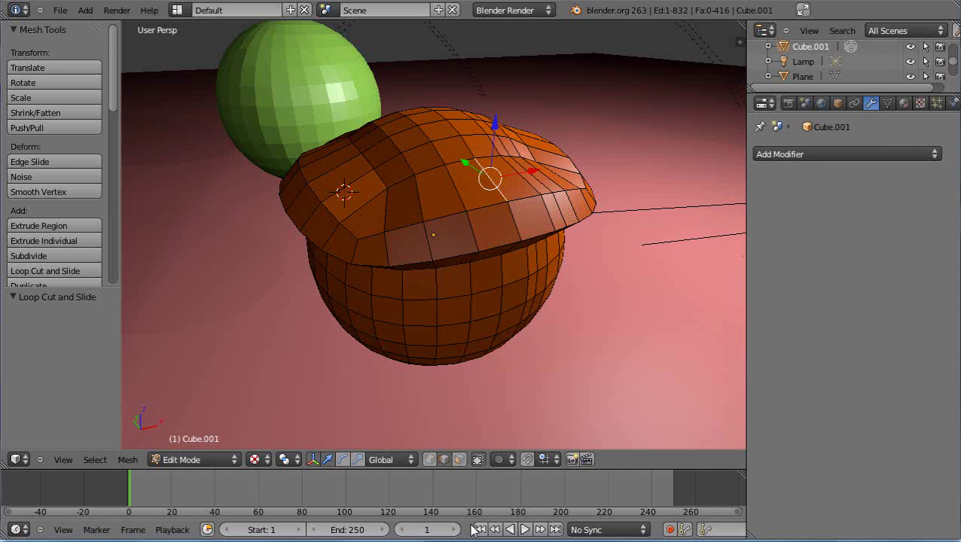
left_click(459, 461)
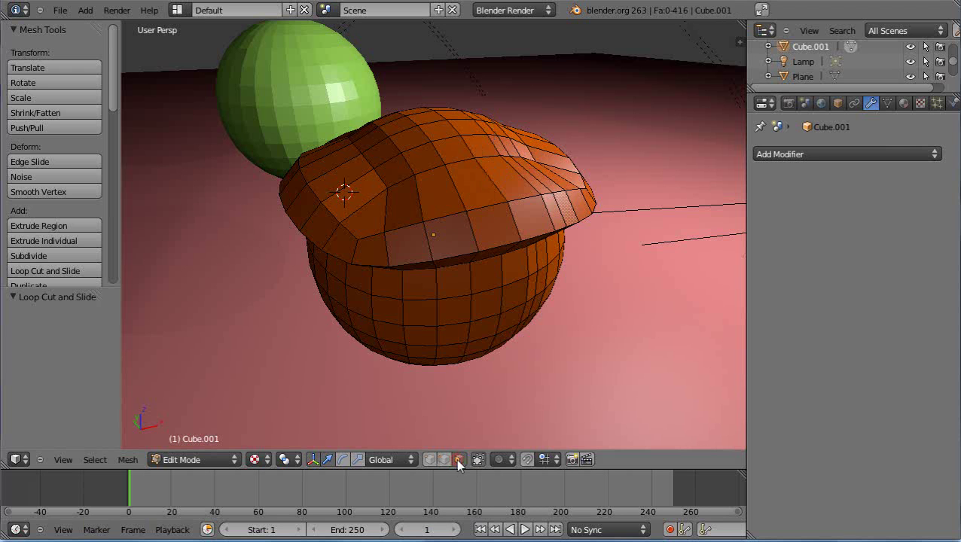
right_click(479, 195)
key("e")
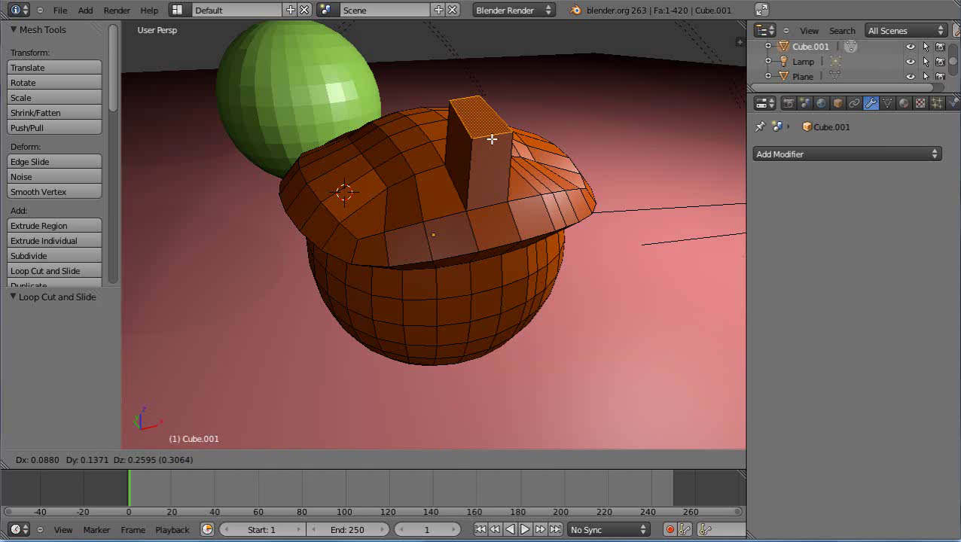
left_click(491, 137)
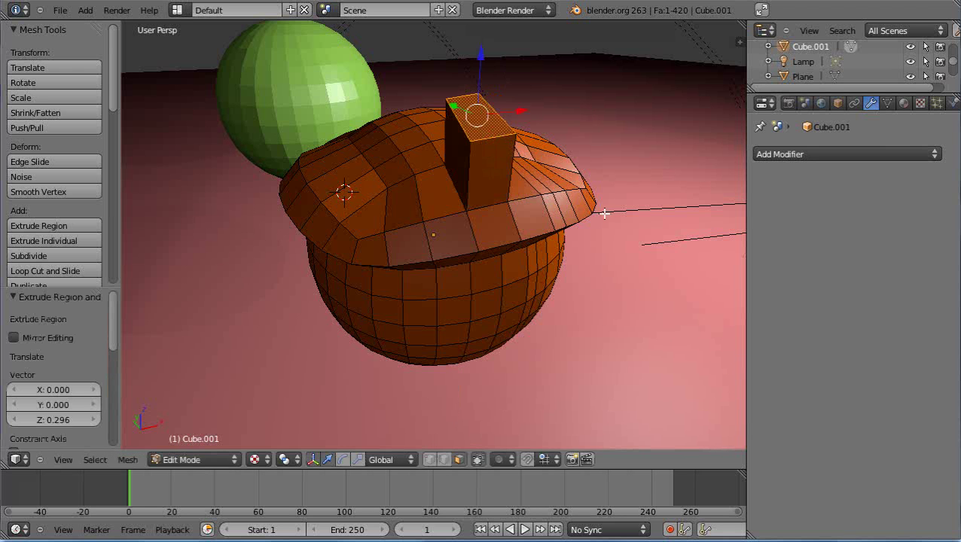
Step: Tilt the stem's end face 40.89° around Y and extrude a second segment
key("r")
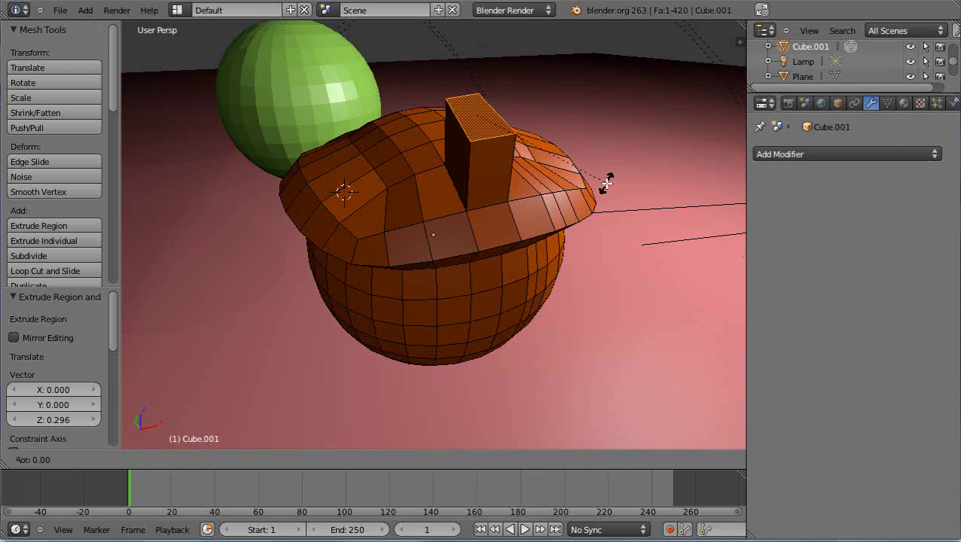
key("y")
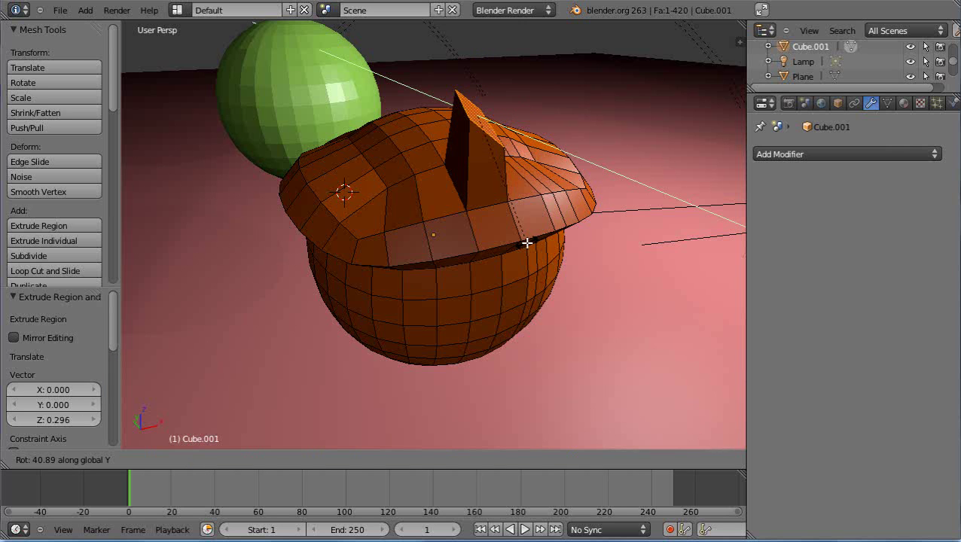
left_click(528, 243)
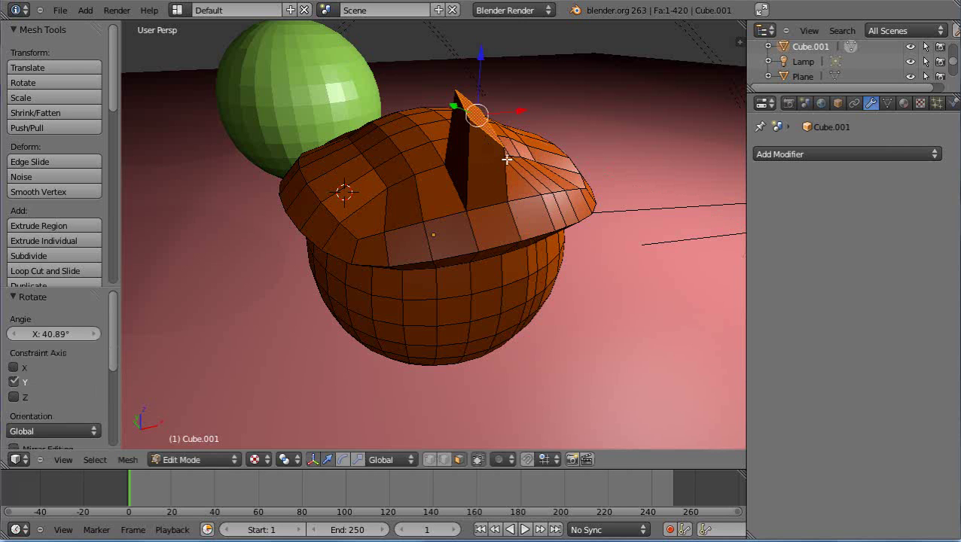
key("z")
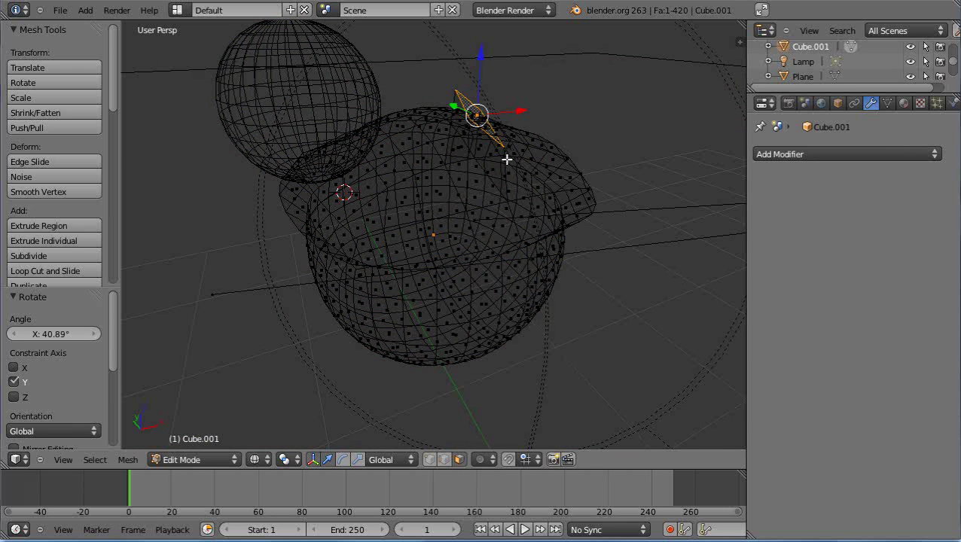
key("shift+z")
key("e")
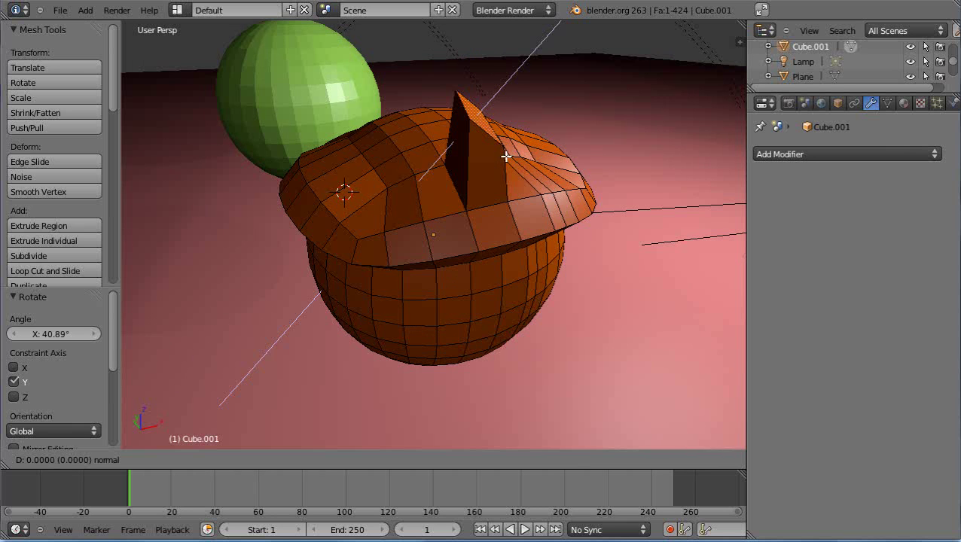
left_click(569, 134)
Step: Bend the stem's end face again around Y and extrude a third segment outward
middle_click_drag(600, 201, 553, 179)
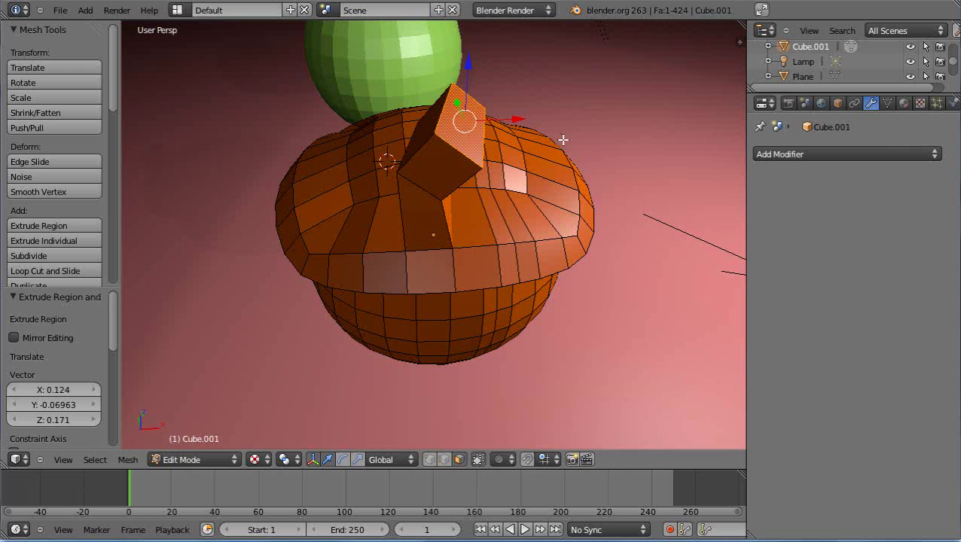
key("r")
key("y")
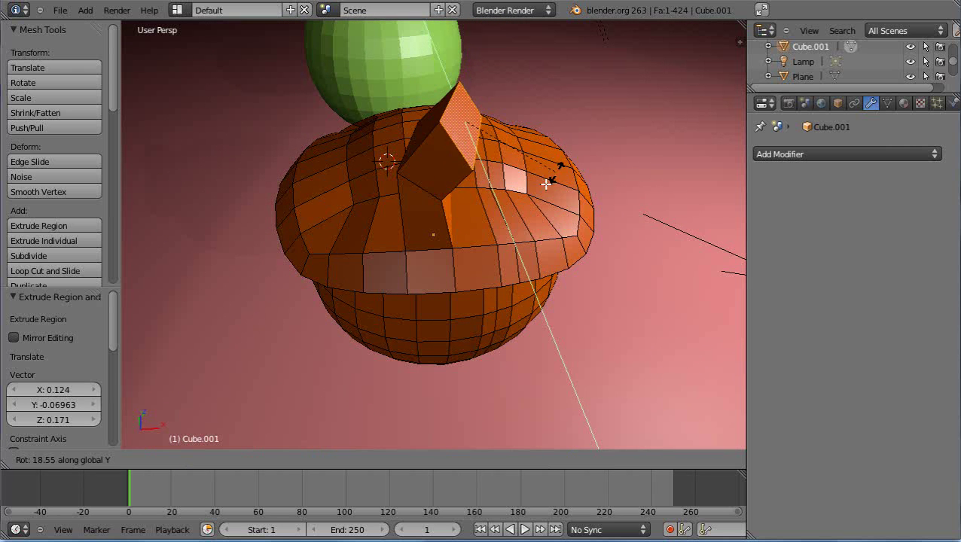
left_click(531, 194)
key("e")
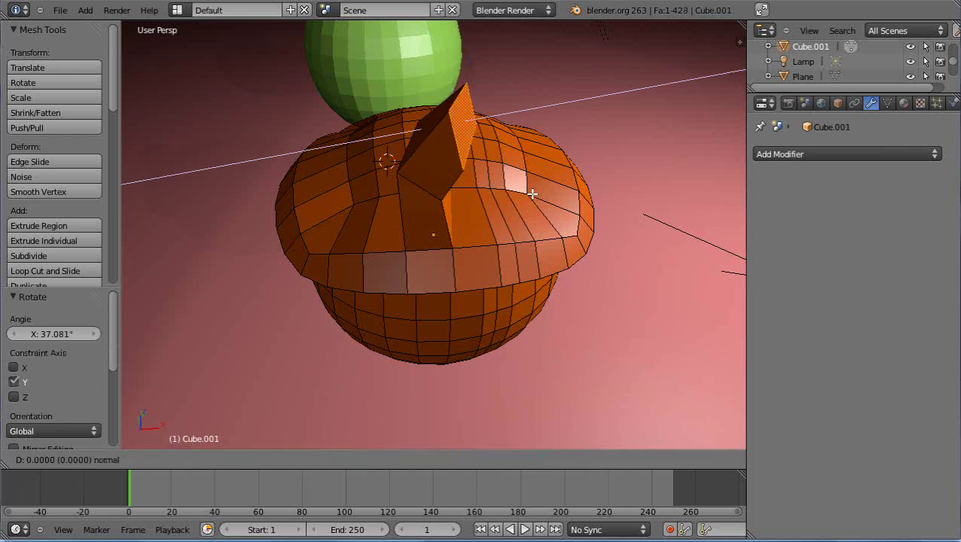
left_click(633, 183)
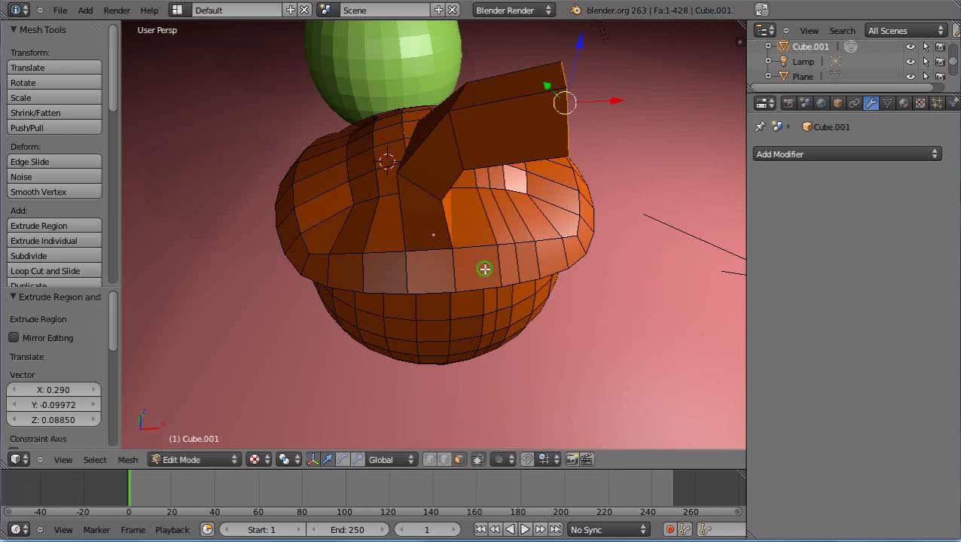
middle_click_drag(485, 268, 411, 252)
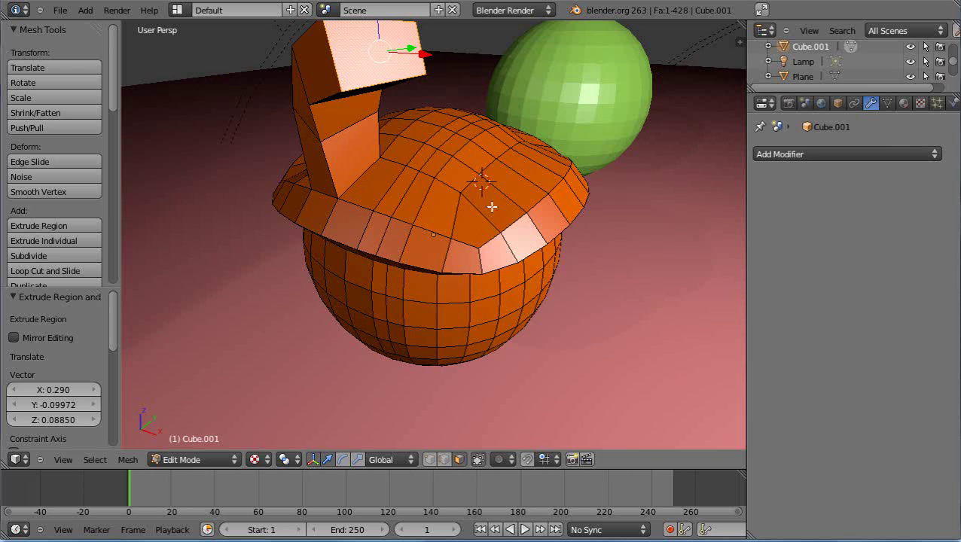
middle_click_drag(491, 206, 646, 57)
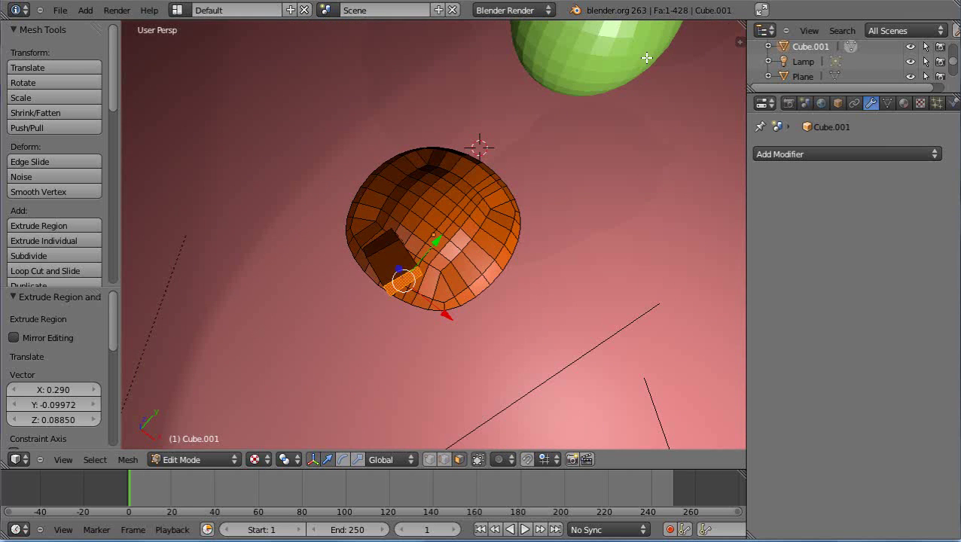
scroll(413, 331, "up", 5)
scroll(407, 347, "down", 5)
middle_click_drag(397, 358, 404, 302)
middle_click_drag(342, 266, 343, 267)
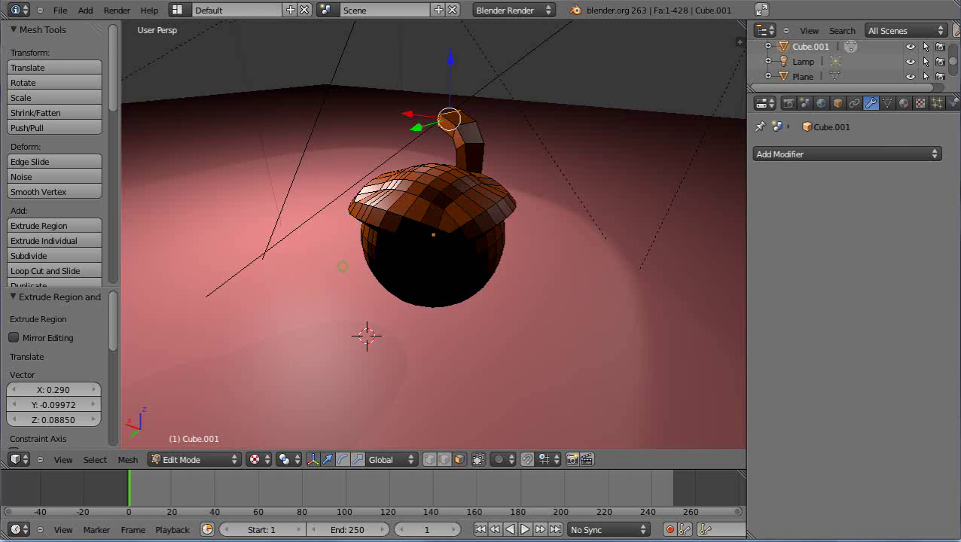